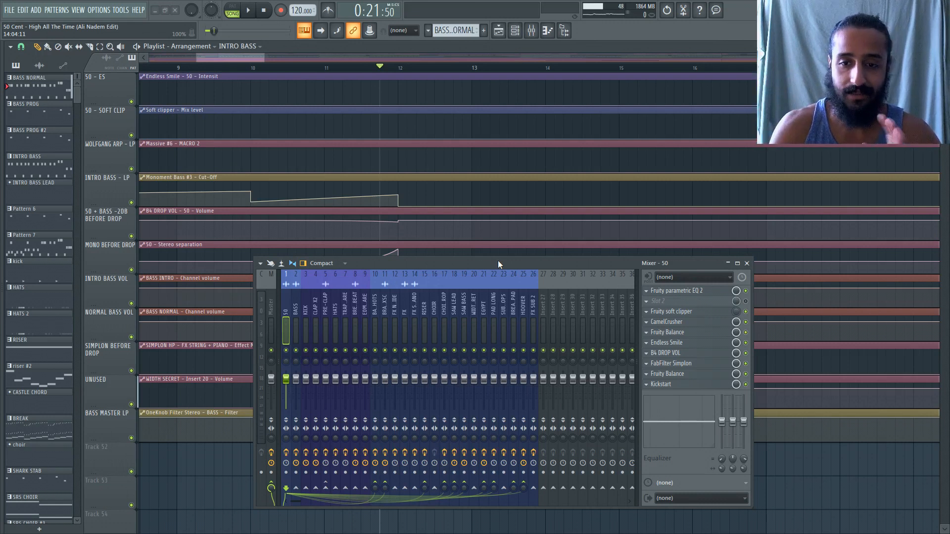
Close the mixer and view the automation tracks leading up to bar 12 in the playlist
{"action": "left_click", "coordinate": [747, 263]}
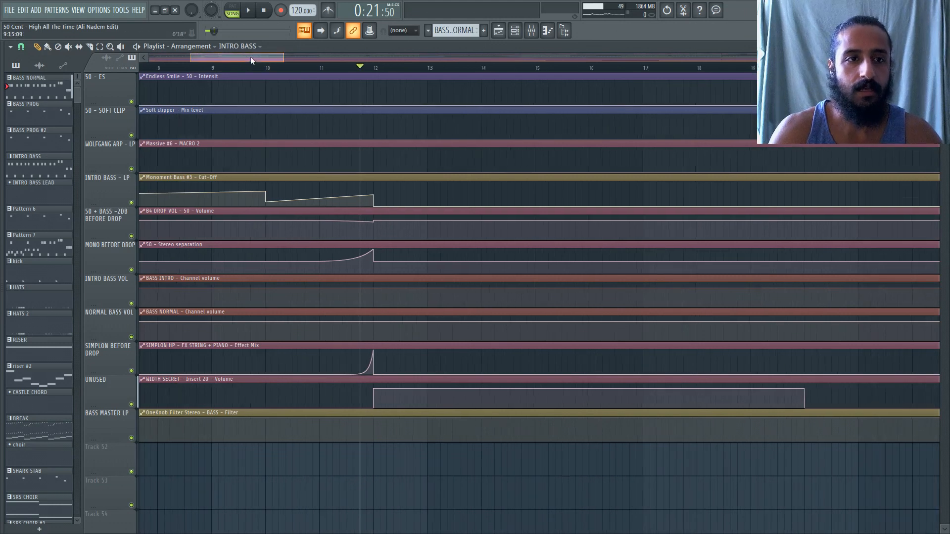
{"action": "scroll", "coordinate": [250, 56], "scroll_direction": "down", "scroll_amount": 2}
{"action": "scroll", "coordinate": [243, 75], "scroll_direction": "down", "scroll_amount": 1}
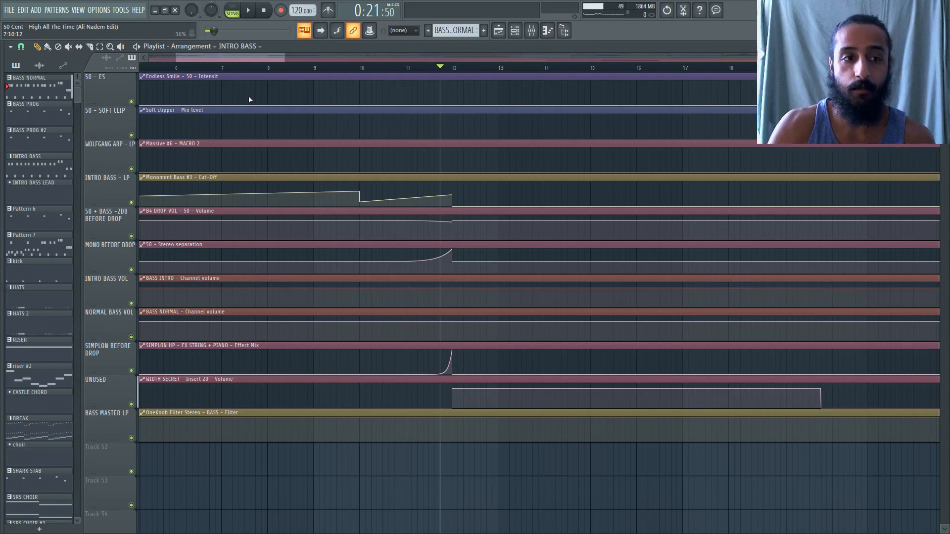
{"action": "mouse_move", "coordinate": [411, 226]}
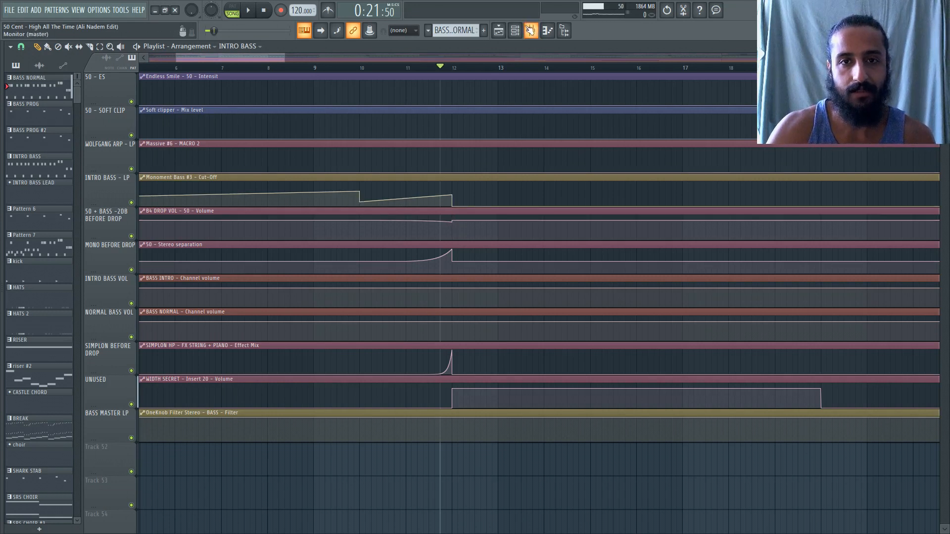
Reopen the mixer and play the arrangement from bar 10 into the drop to hear the transition
{"action": "key", "text": "F9"}
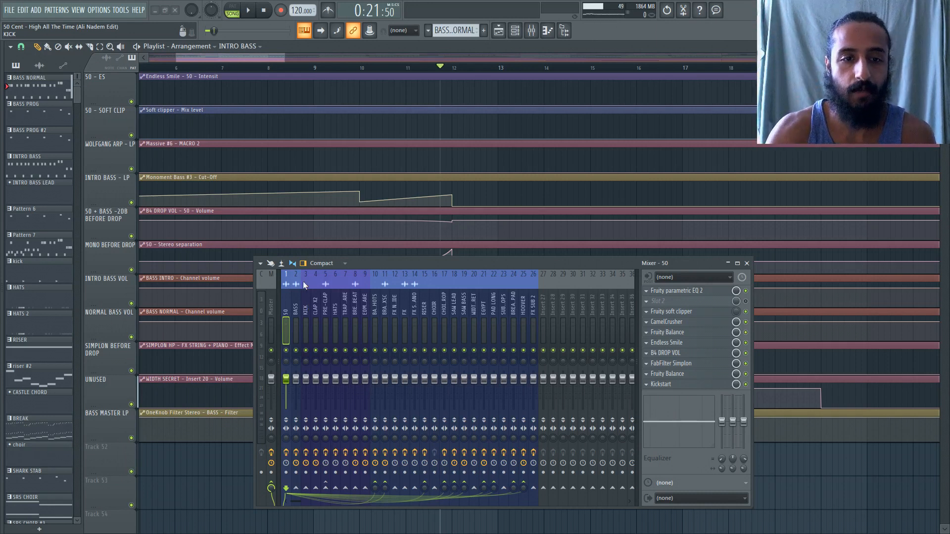
{"action": "left_click", "coordinate": [364, 70]}
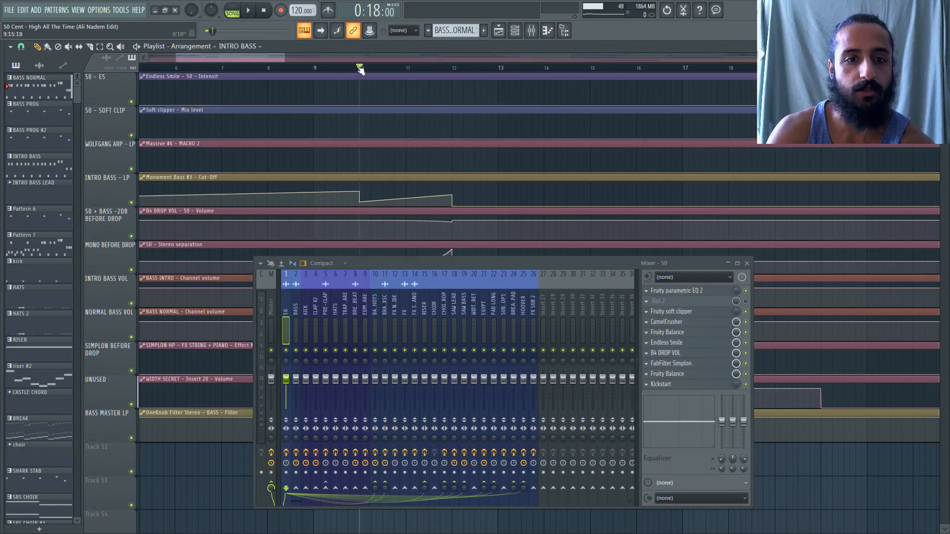
{"action": "scroll", "coordinate": [359, 107], "scroll_direction": "up", "scroll_amount": 5}
{"action": "scroll", "coordinate": [359, 107], "scroll_direction": "up", "scroll_amount": 5}
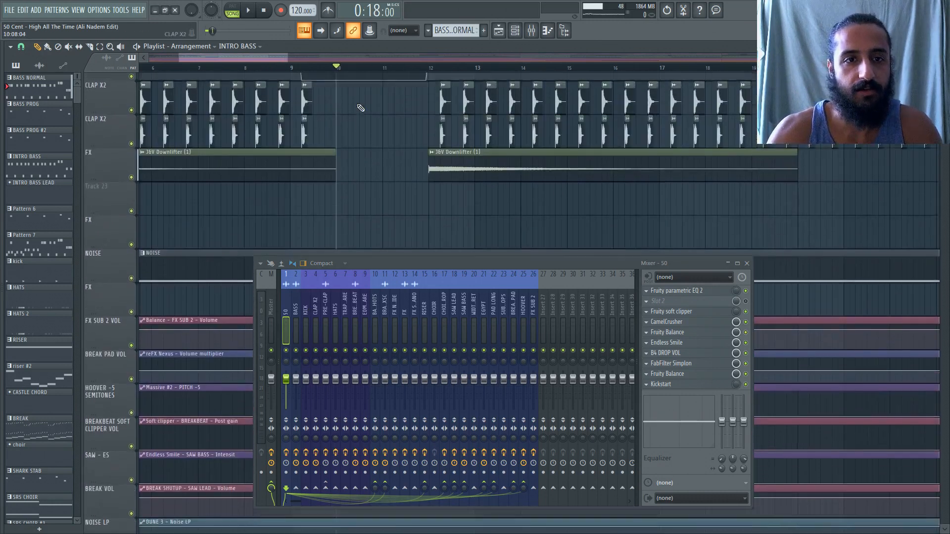
{"action": "right_click", "coordinate": [191, 10]}
{"action": "left_click", "coordinate": [202, 16]}
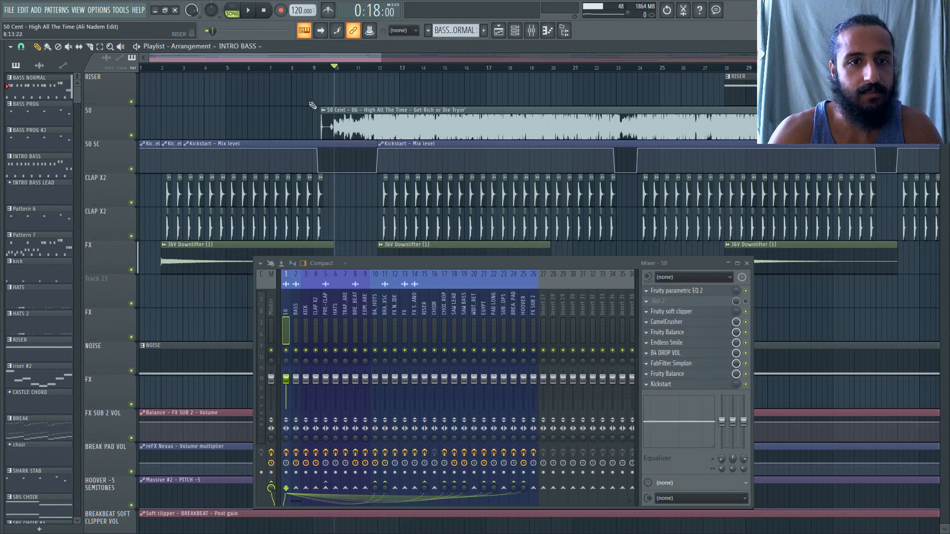
{"action": "key", "text": "space"}
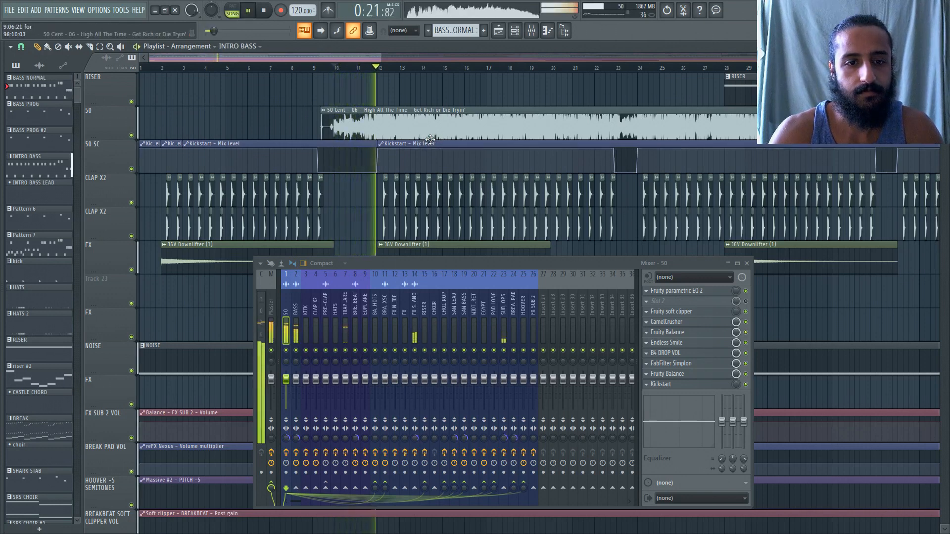
{"action": "left_click", "coordinate": [267, 10]}
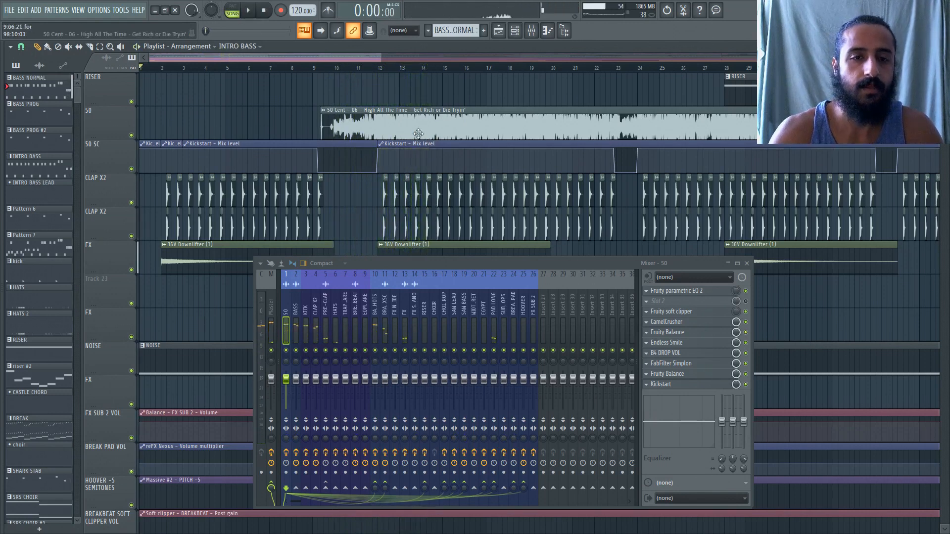
Select bars 9 to 12 as the playback range over the automation tracks and place the playhead just before bar 10
{"action": "scroll", "coordinate": [393, 193], "scroll_direction": "down", "scroll_amount": 12}
{"action": "scroll", "coordinate": [393, 190], "scroll_direction": "down", "scroll_amount": 15}
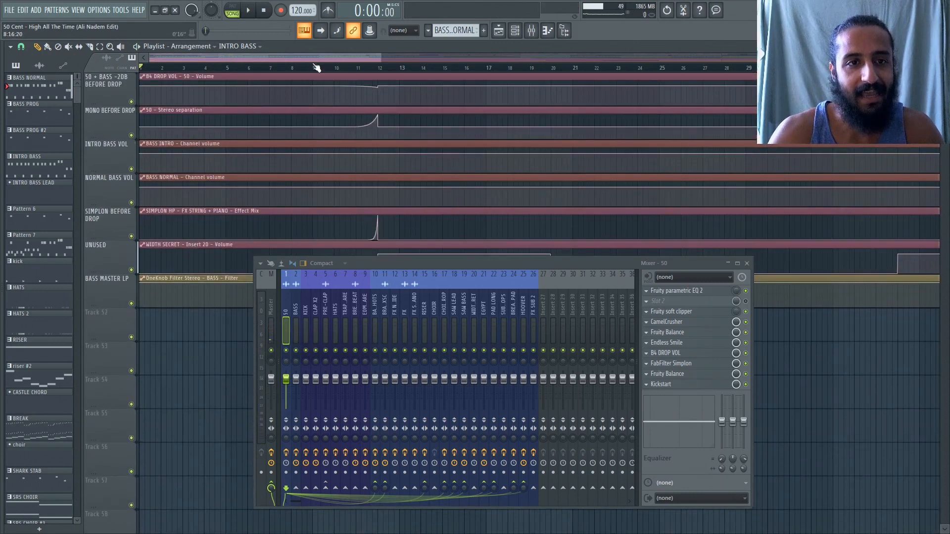
{"action": "left_click_drag", "start_coordinate": [313, 67], "coordinate": [378, 75]}
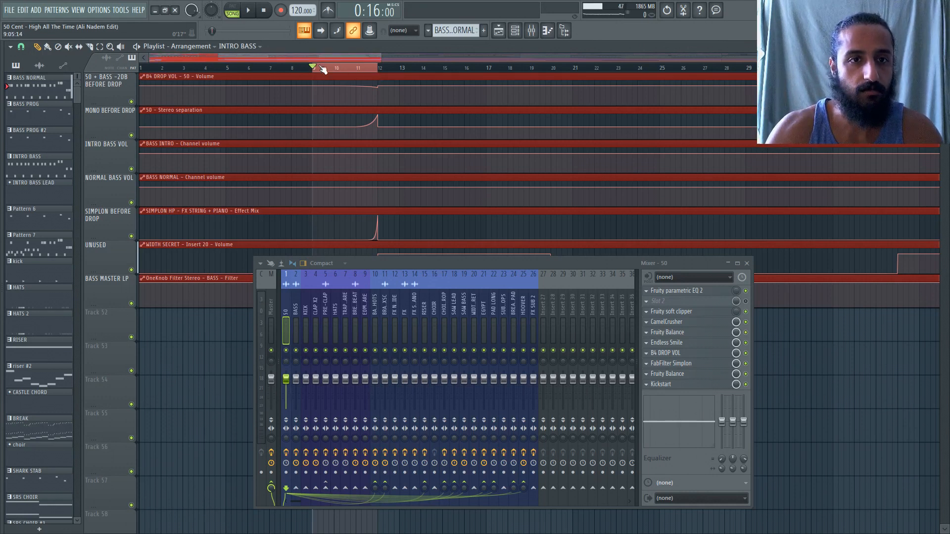
{"action": "left_click_drag", "start_coordinate": [318, 68], "coordinate": [335, 70]}
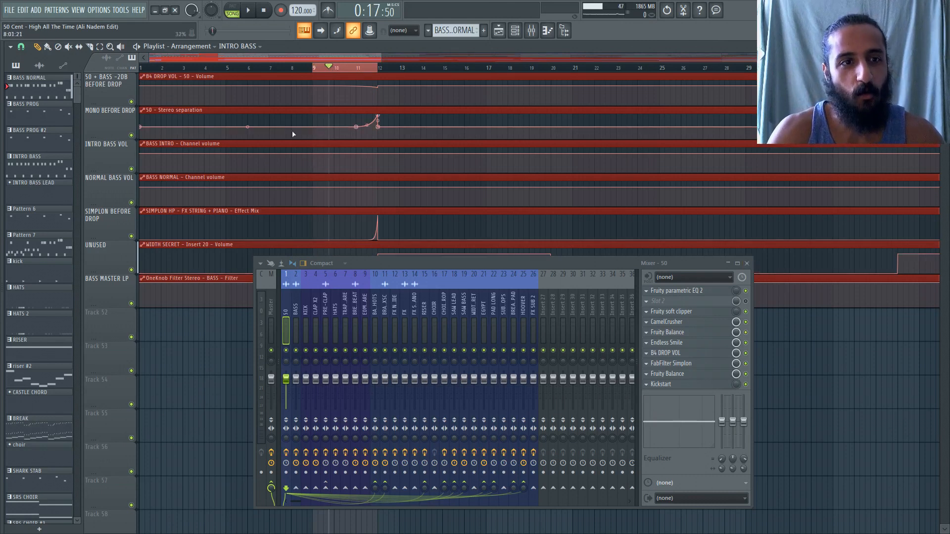
{"action": "scroll", "coordinate": [292, 129], "scroll_direction": "up", "scroll_amount": 2, "text": "ctrl"}
{"action": "scroll", "coordinate": [297, 139], "scroll_direction": "up", "scroll_amount": 3}
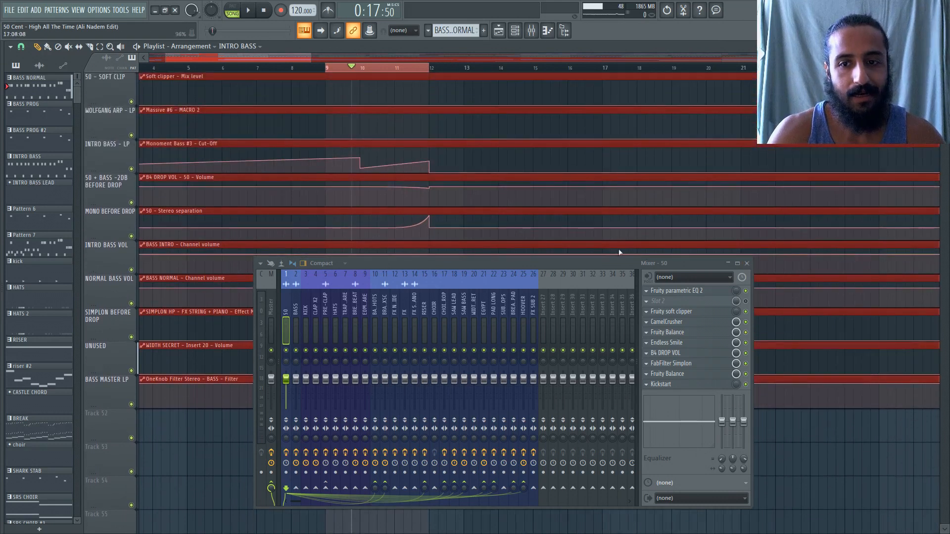
Open the B4 DROP VOL effect on the 50 mixer track and play the selected range to watch its volume automation
{"action": "left_click", "coordinate": [748, 264]}
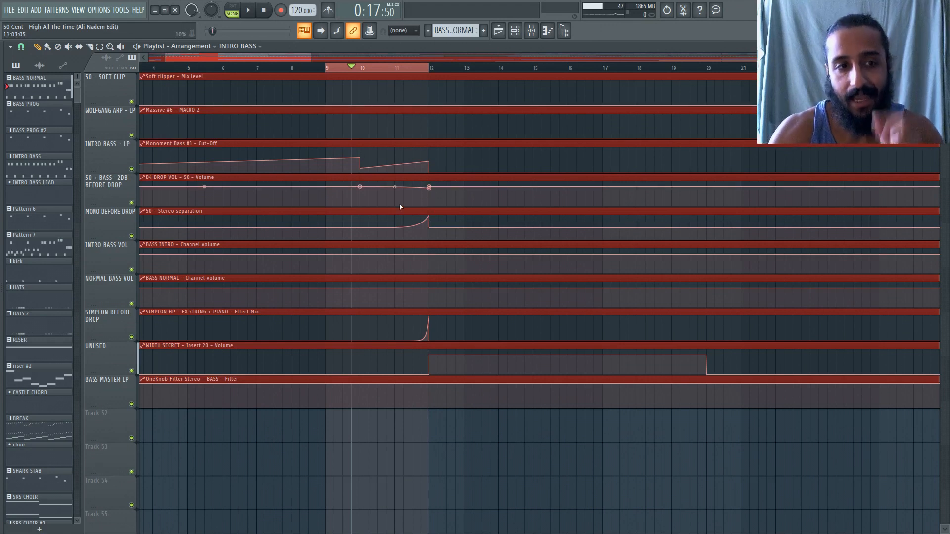
{"action": "left_click", "coordinate": [532, 30]}
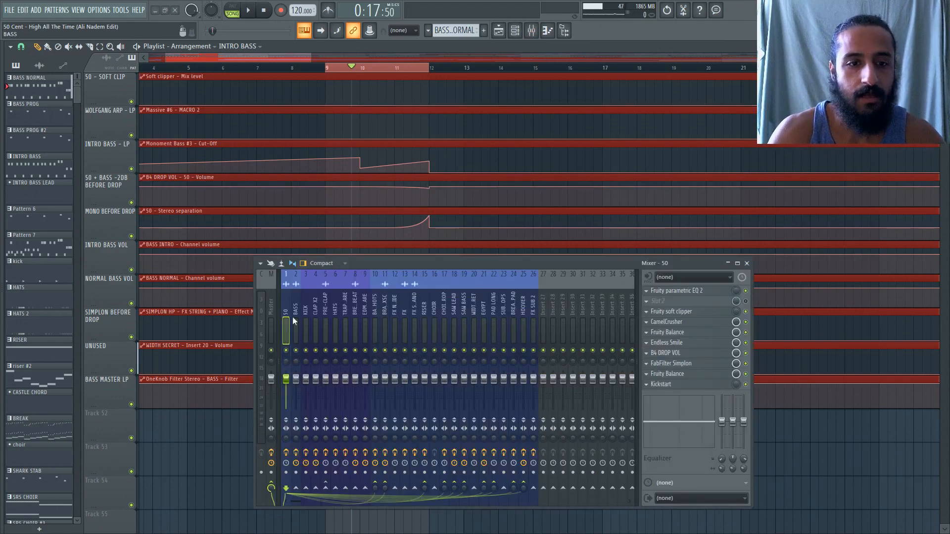
{"action": "left_click", "coordinate": [685, 353]}
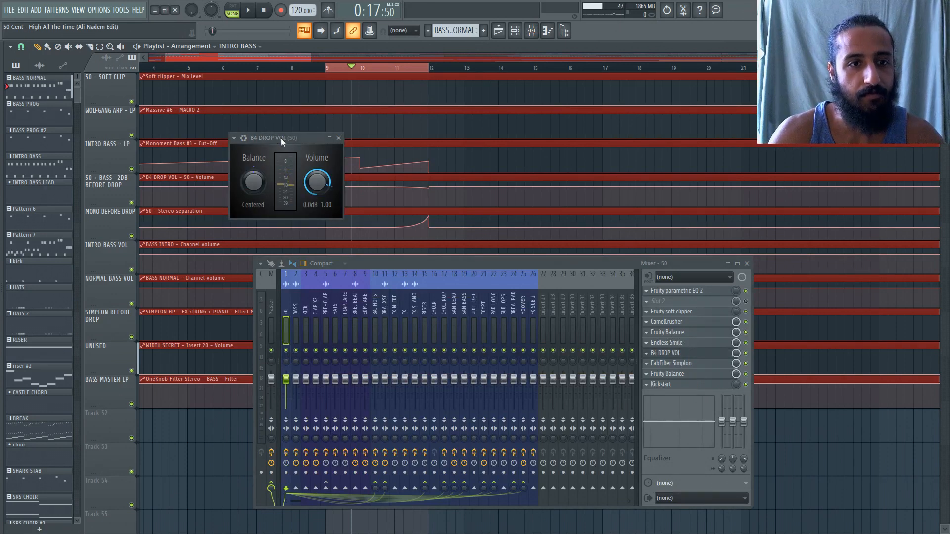
{"action": "left_click_drag", "start_coordinate": [280, 138], "coordinate": [309, 141]}
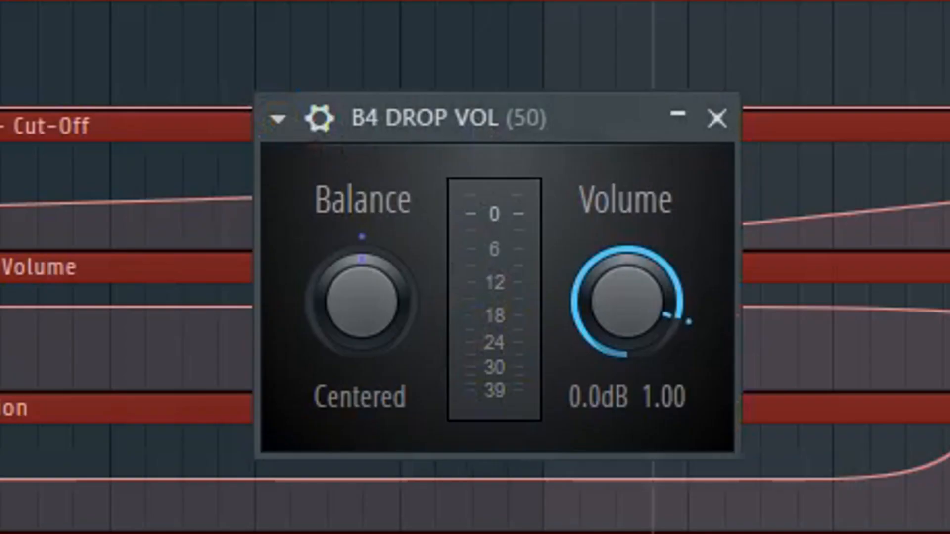
{"action": "key", "text": "space"}
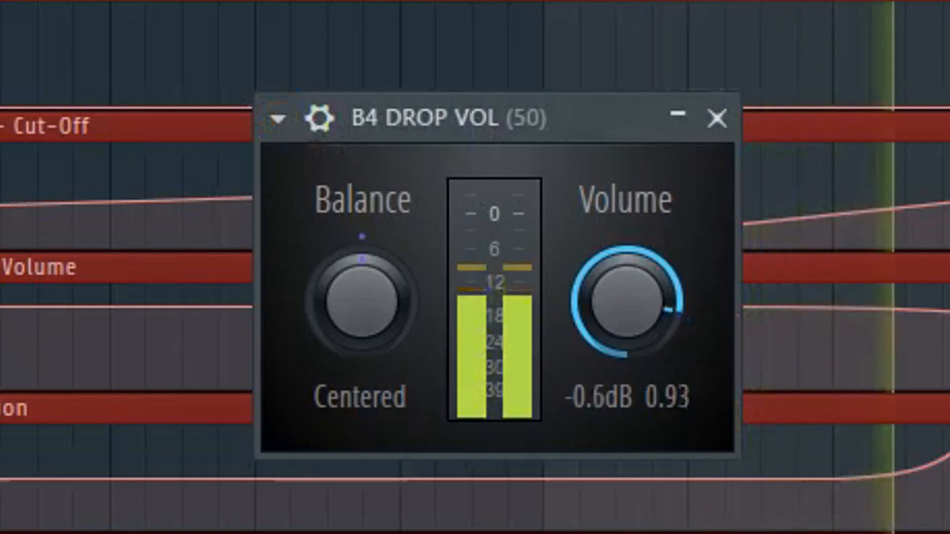
{"action": "key", "text": "space"}
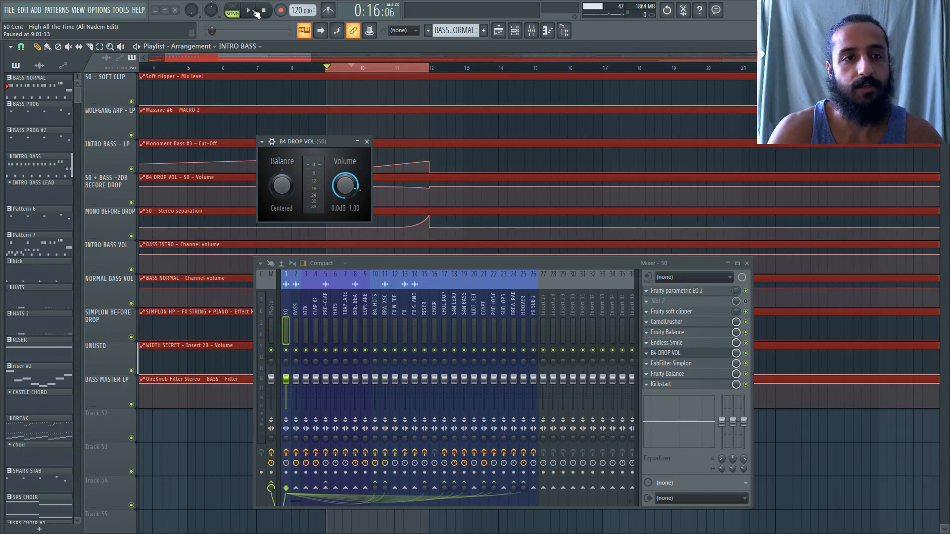
{"action": "left_click", "coordinate": [256, 13]}
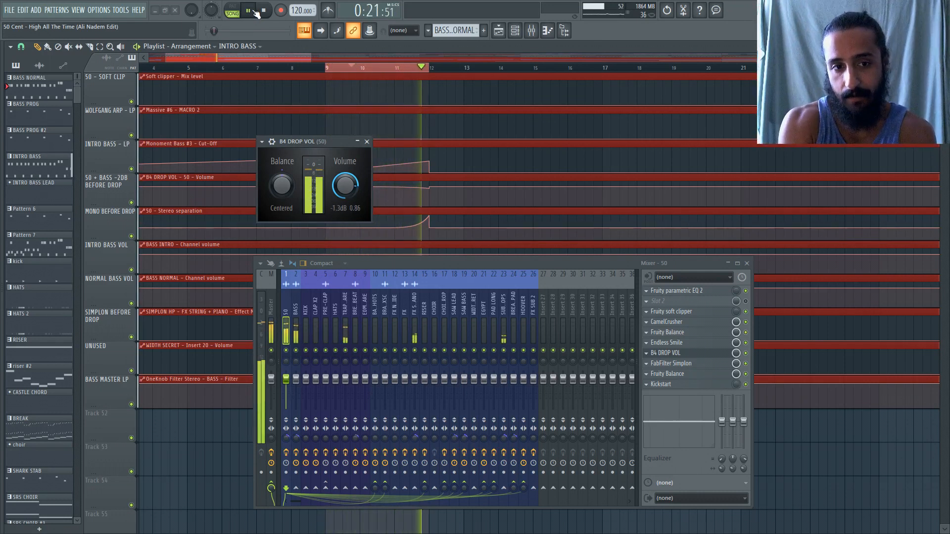
{"action": "key", "text": "space"}
Clear the time selection, place the playhead at bar 12, and set the B4 DROP VOL volume to -2.0 dB
{"action": "double_click", "coordinate": [432, 71]}
{"action": "left_click", "coordinate": [432, 70]}
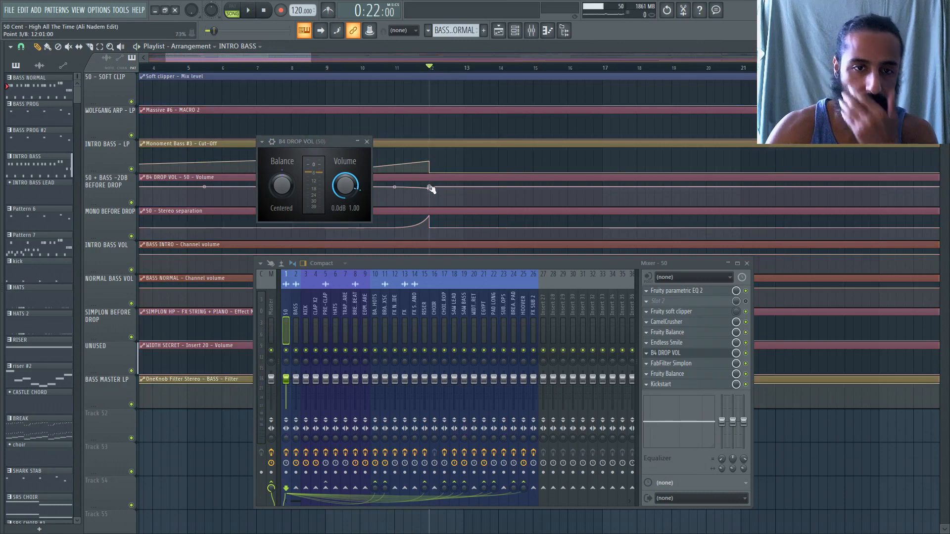
{"action": "left_click_drag", "start_coordinate": [341, 190], "coordinate": [340, 194]}
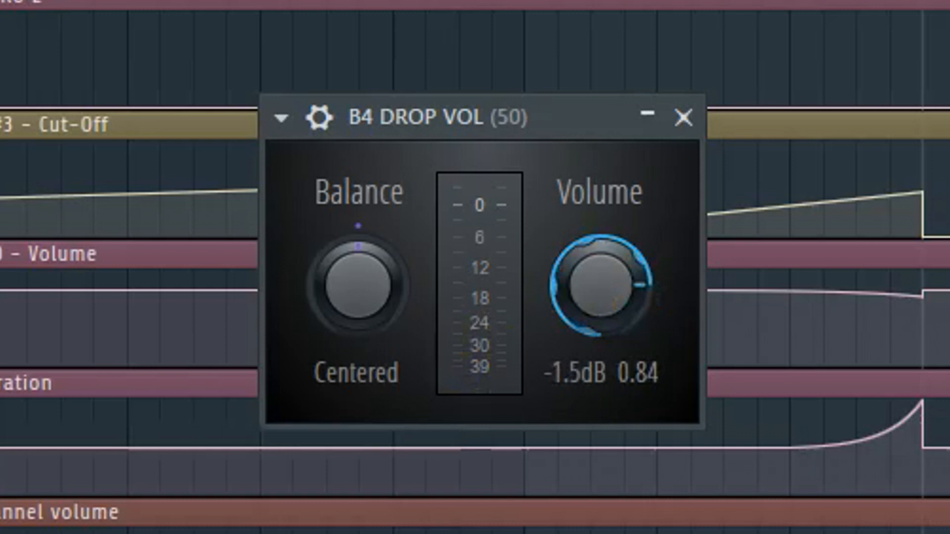
{"action": "left_click_drag", "start_coordinate": [602, 286], "coordinate": [602, 289]}
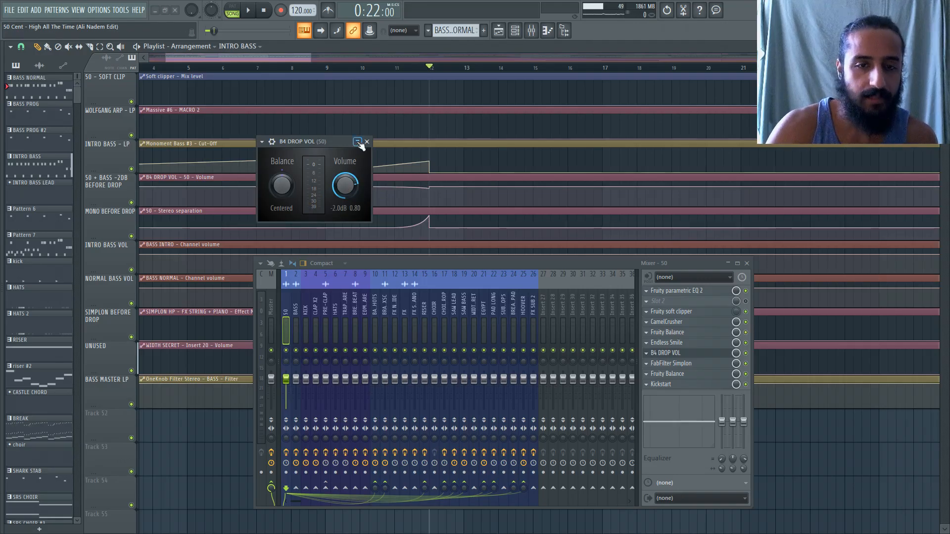
{"action": "left_click", "coordinate": [367, 142]}
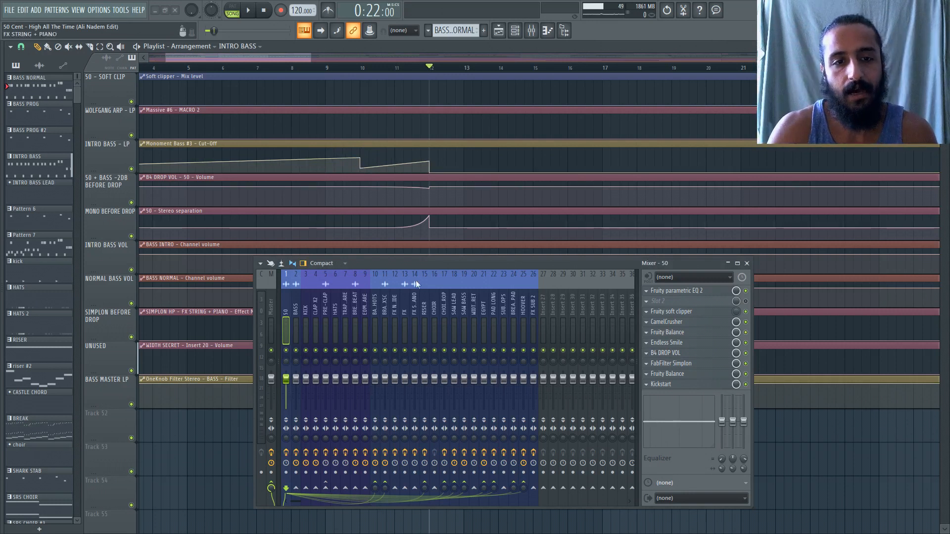
Play from around bar 10 and open both Fruity Balance effects on the SUB B4 DROPS mixer track
{"action": "left_click", "coordinate": [297, 300]}
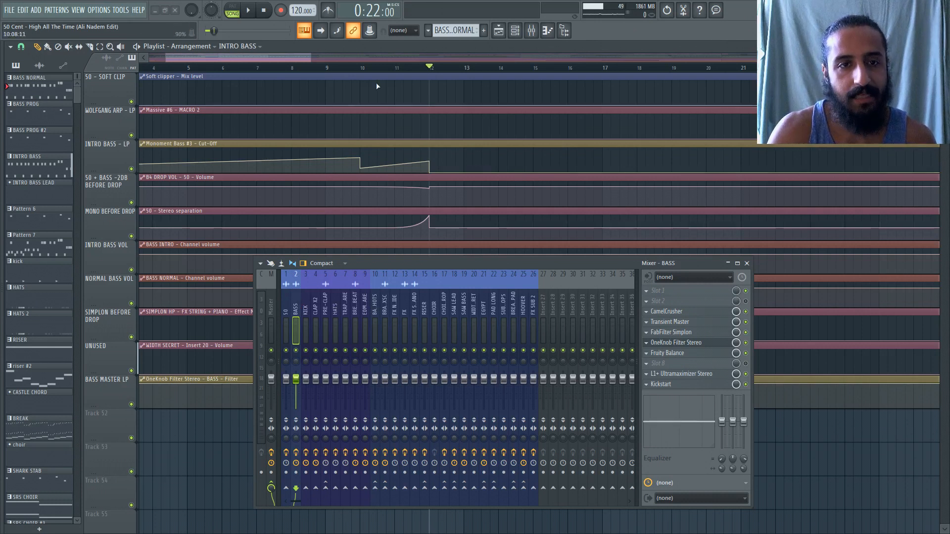
{"action": "left_click", "coordinate": [365, 68]}
{"action": "key", "text": "space"}
{"action": "left_click", "coordinate": [509, 307]}
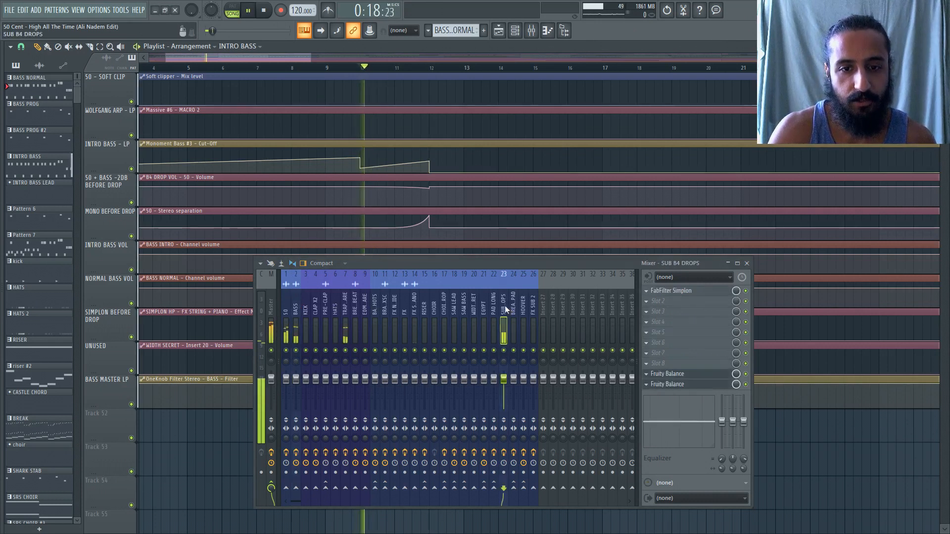
{"action": "key", "text": "space"}
{"action": "left_click", "coordinate": [683, 374]}
{"action": "key", "text": "space"}
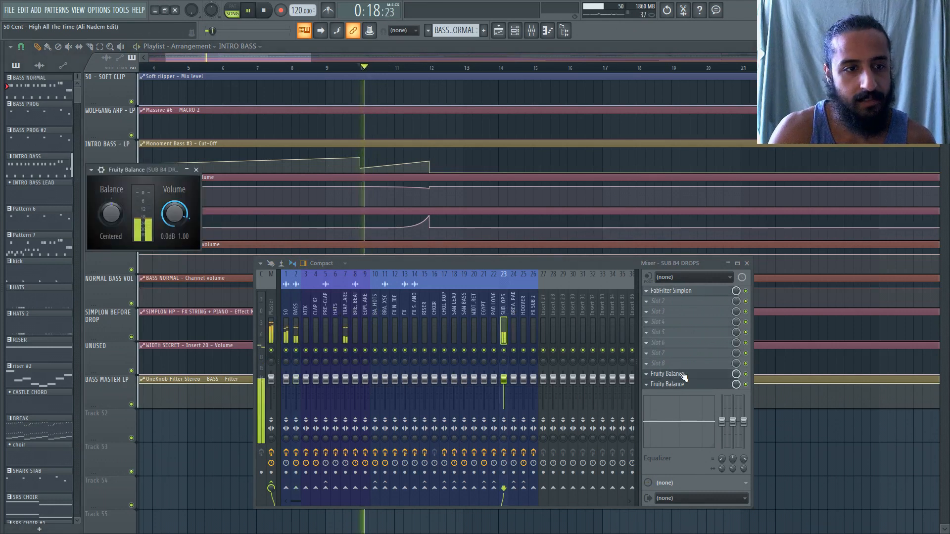
{"action": "left_click", "coordinate": [684, 385]}
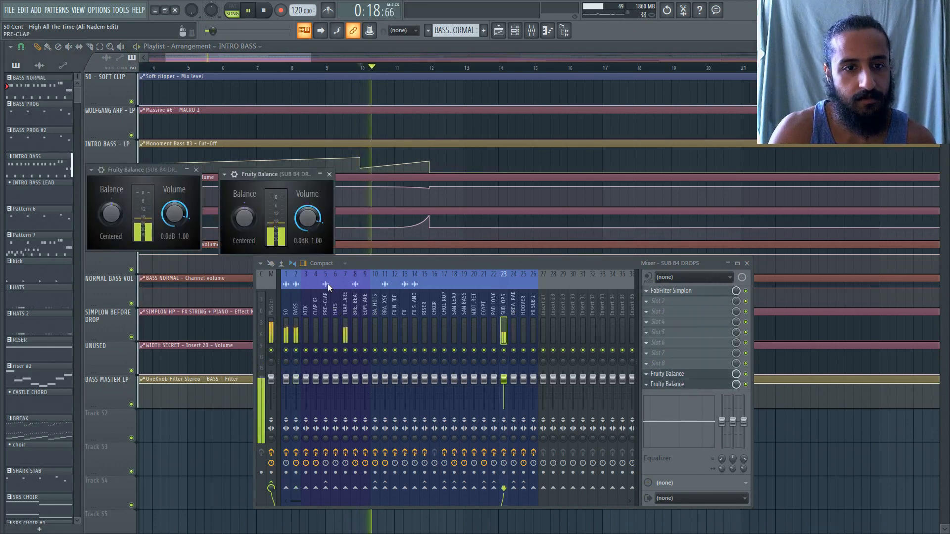
Watch both Fruity Balance volumes during playback up to the drop, and close the two effect windows
{"action": "scroll", "coordinate": [321, 239], "scroll_direction": "down", "scroll_amount": 2}
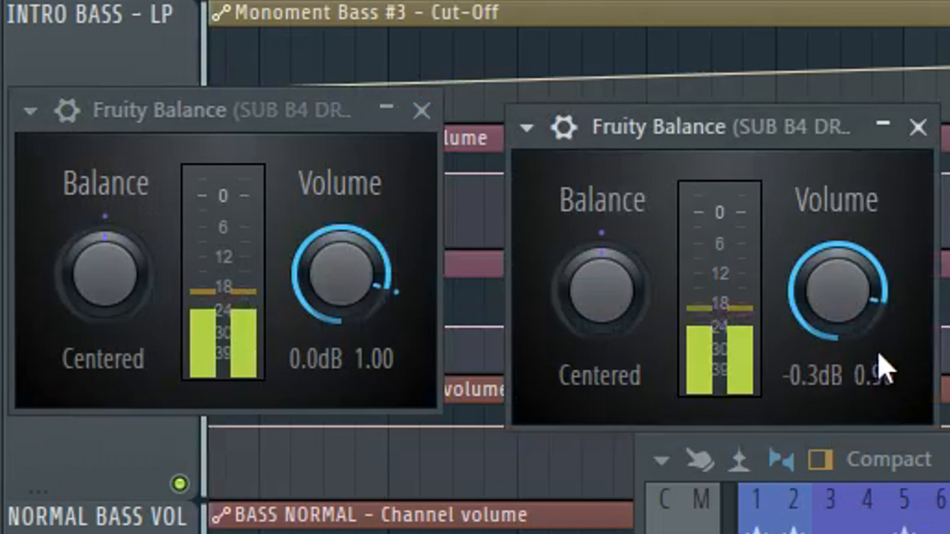
{"action": "scroll", "coordinate": [854, 304], "scroll_direction": "down", "scroll_amount": 5}
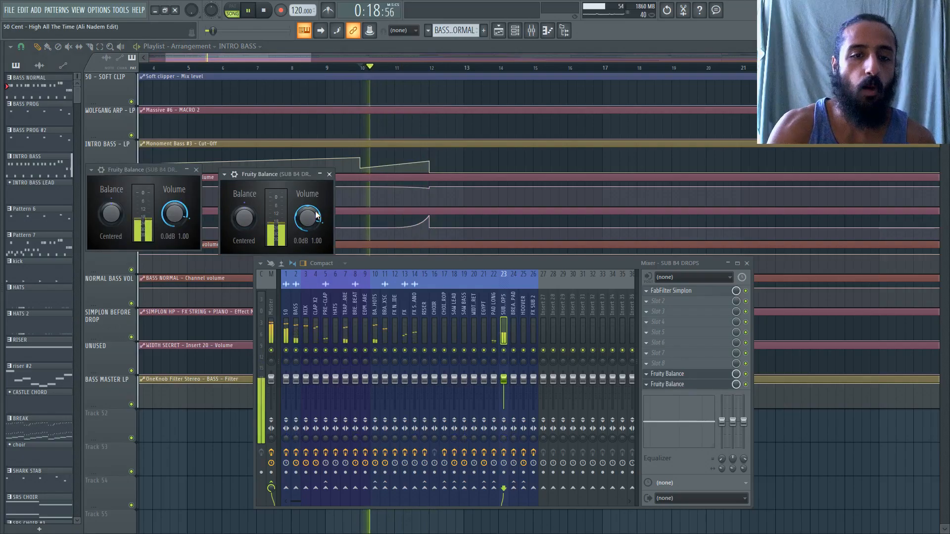
{"action": "scroll", "coordinate": [874, 280], "scroll_direction": "down", "scroll_amount": 1}
{"action": "scroll", "coordinate": [316, 215], "scroll_direction": "down", "scroll_amount": 2}
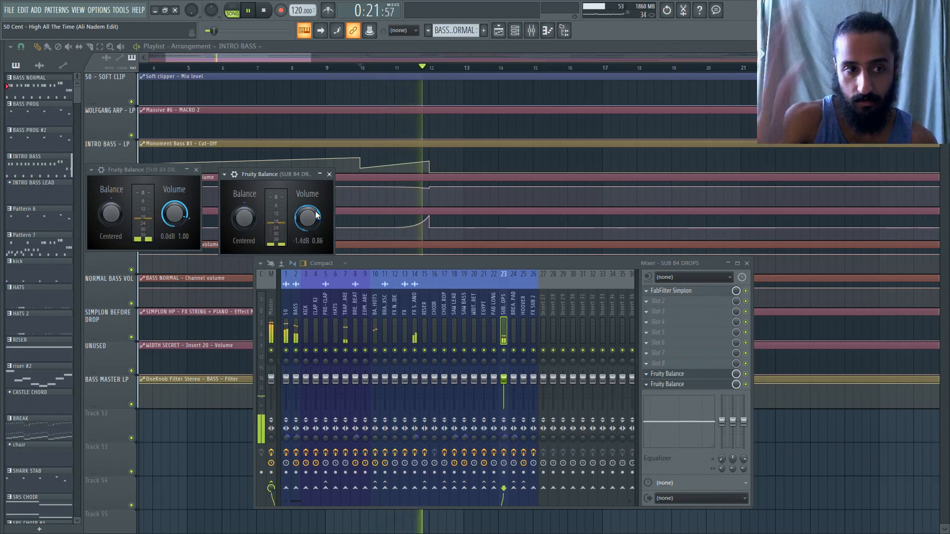
{"action": "key", "text": "space"}
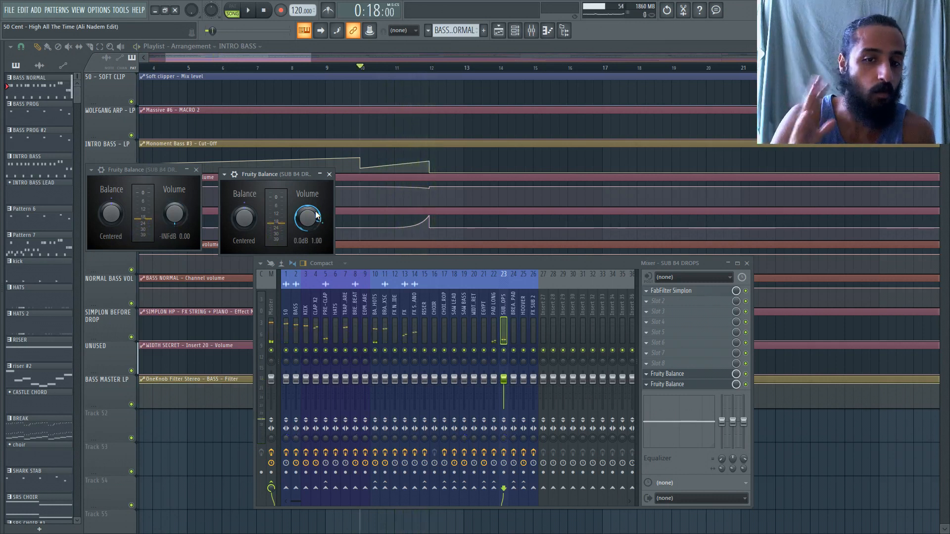
{"action": "left_click", "coordinate": [329, 174]}
{"action": "left_click", "coordinate": [196, 170]}
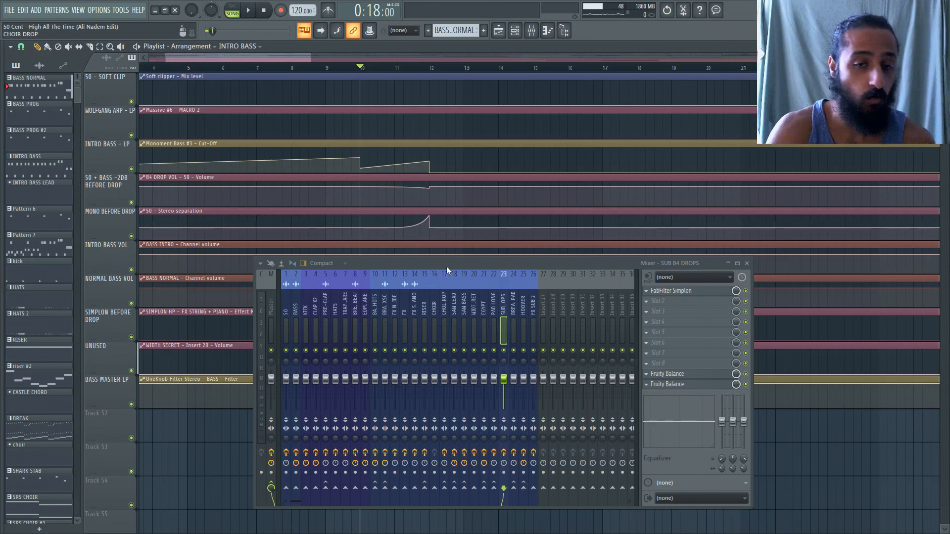
Close the mixer and move the playhead to bar 11 above the automation tracks
{"action": "left_click", "coordinate": [747, 264]}
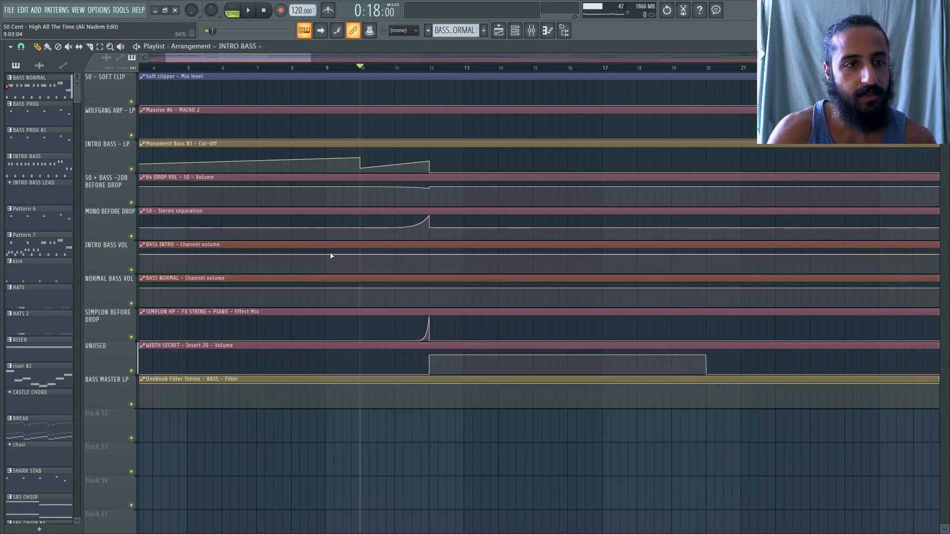
{"action": "left_click", "coordinate": [404, 67]}
{"action": "left_click", "coordinate": [396, 68]}
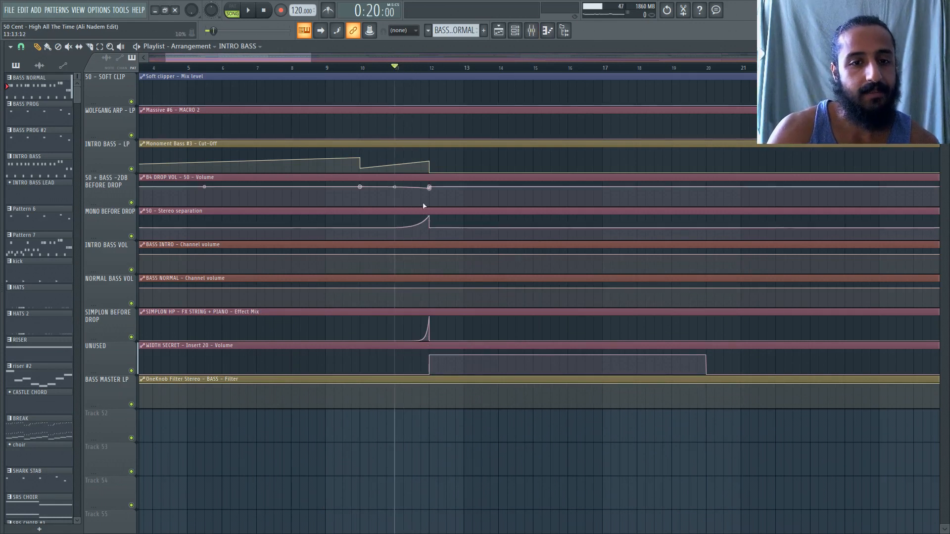
Open the mixer below the automation tracks, play from bar 11 into the drop, and close the mixer again
{"action": "left_click", "coordinate": [534, 31]}
{"action": "left_click_drag", "start_coordinate": [421, 261], "coordinate": [418, 369]}
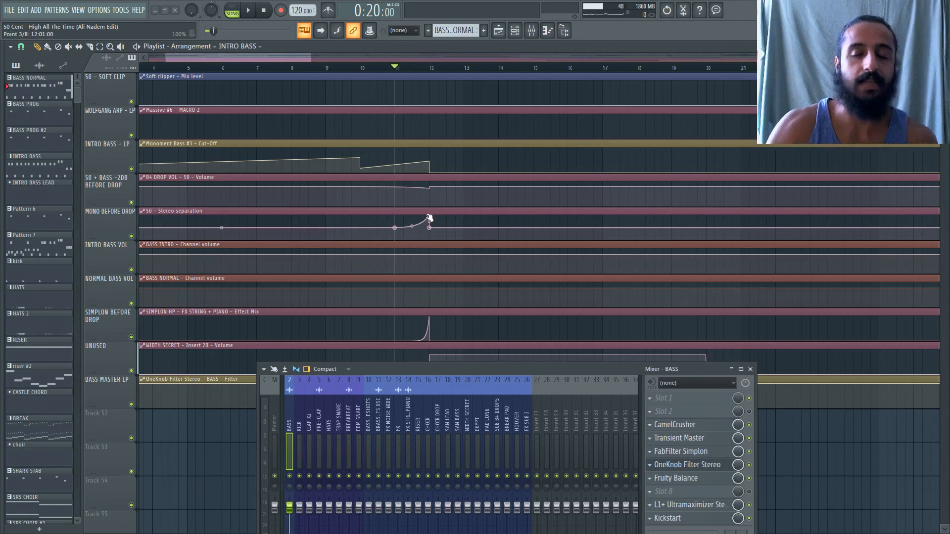
{"action": "key", "text": "space"}
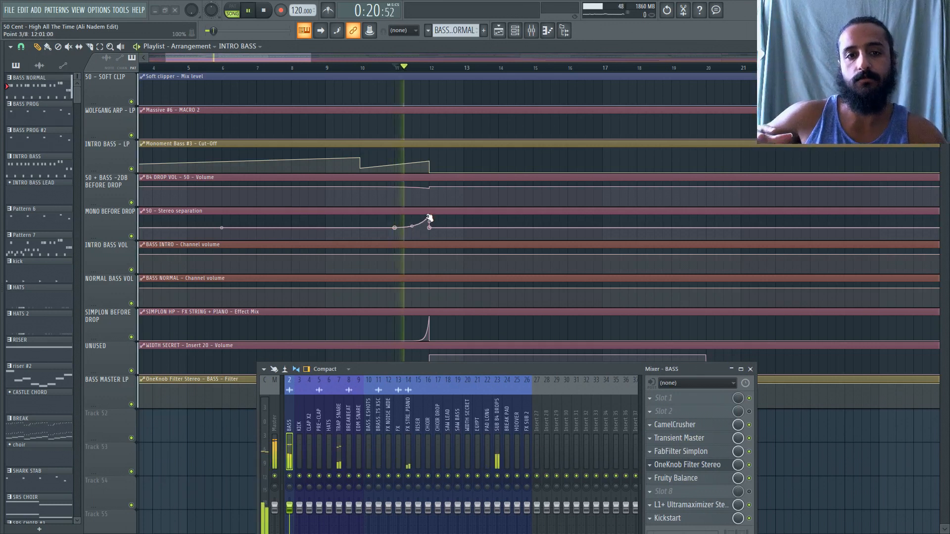
{"action": "key", "text": "space"}
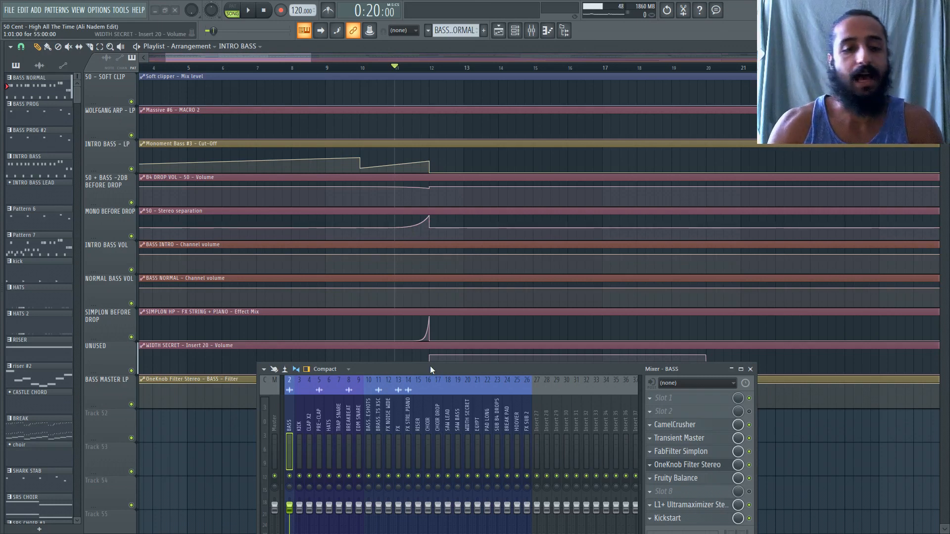
{"action": "left_click_drag", "start_coordinate": [430, 368], "coordinate": [463, 156]}
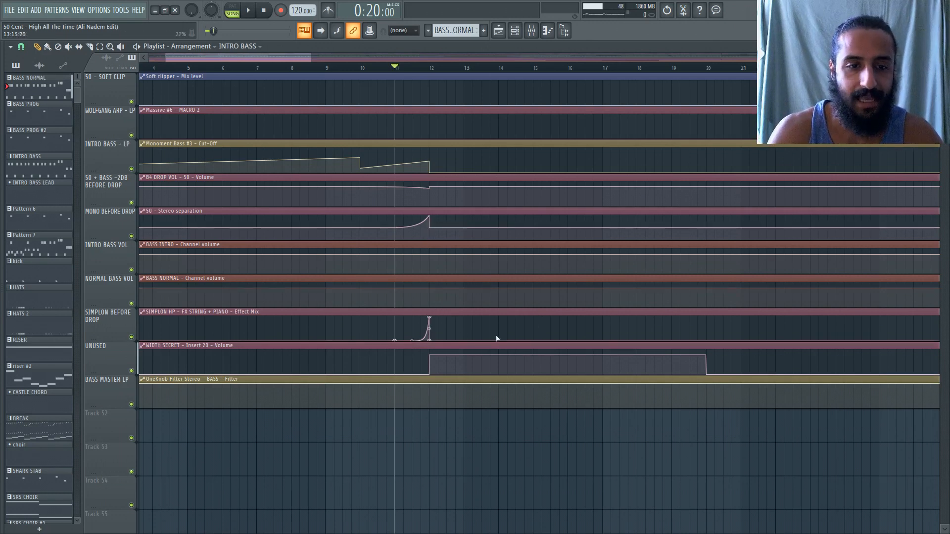
Audition the arrangement from bar 60 at the second drop, and from the build-up at bar 48
{"action": "scroll", "coordinate": [452, 344], "scroll_direction": "down", "scroll_amount": 8}
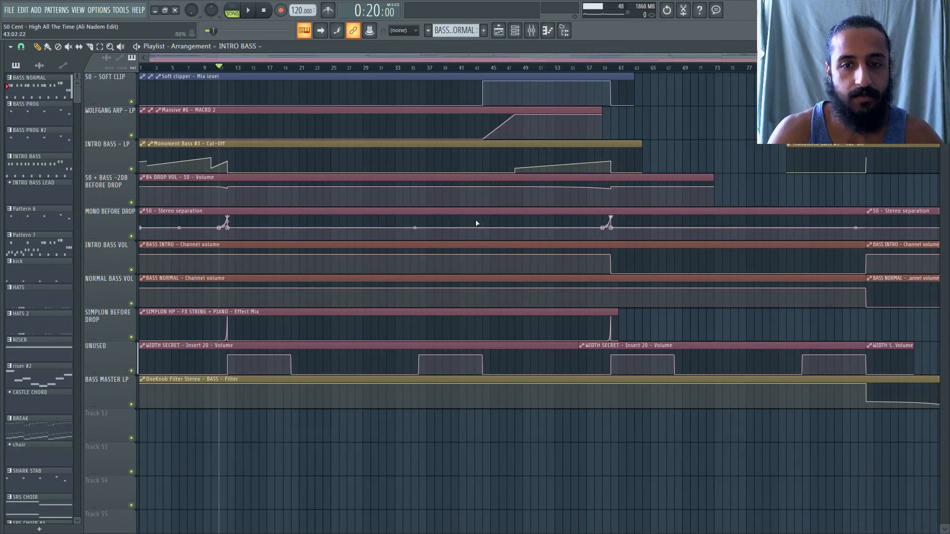
{"action": "scroll", "coordinate": [477, 223], "scroll_direction": "down", "scroll_amount": 2}
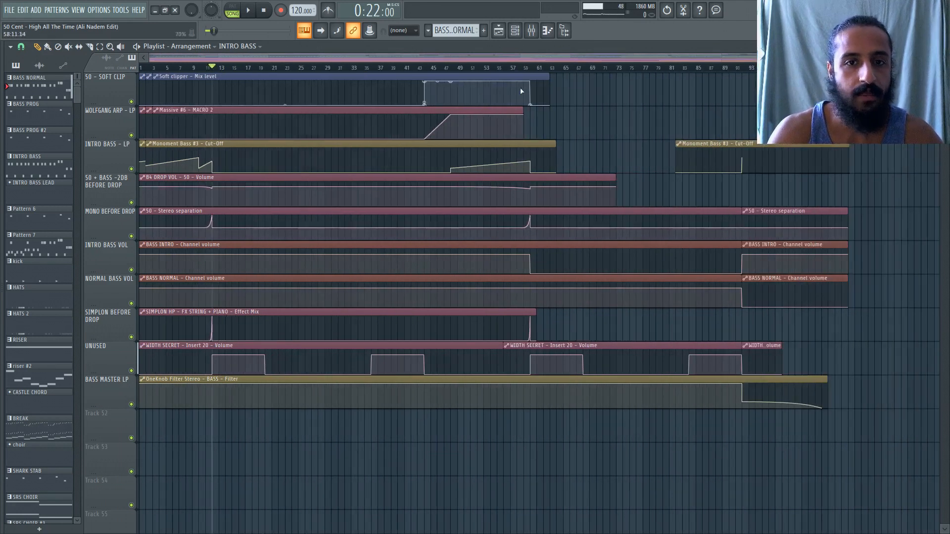
{"action": "left_click", "coordinate": [530, 67]}
{"action": "key", "text": "space"}
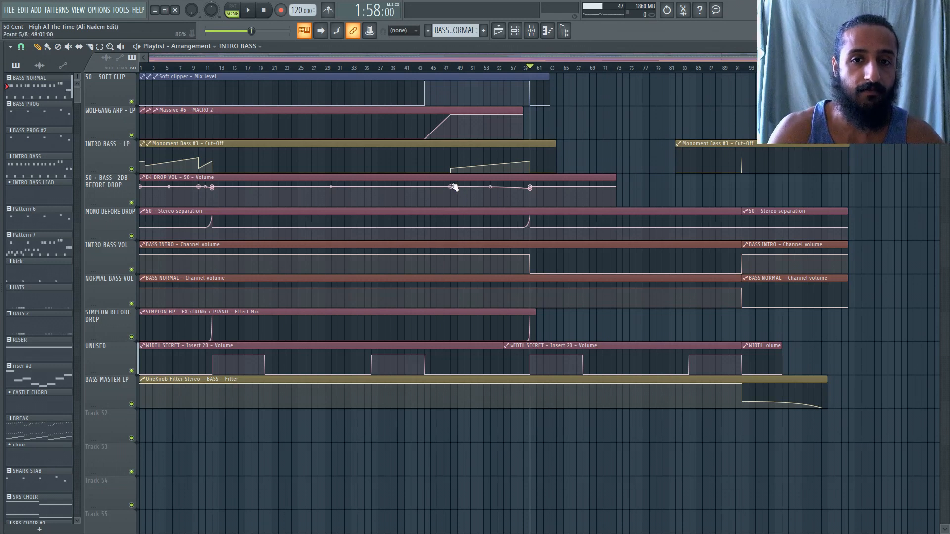
{"action": "left_click", "coordinate": [450, 69]}
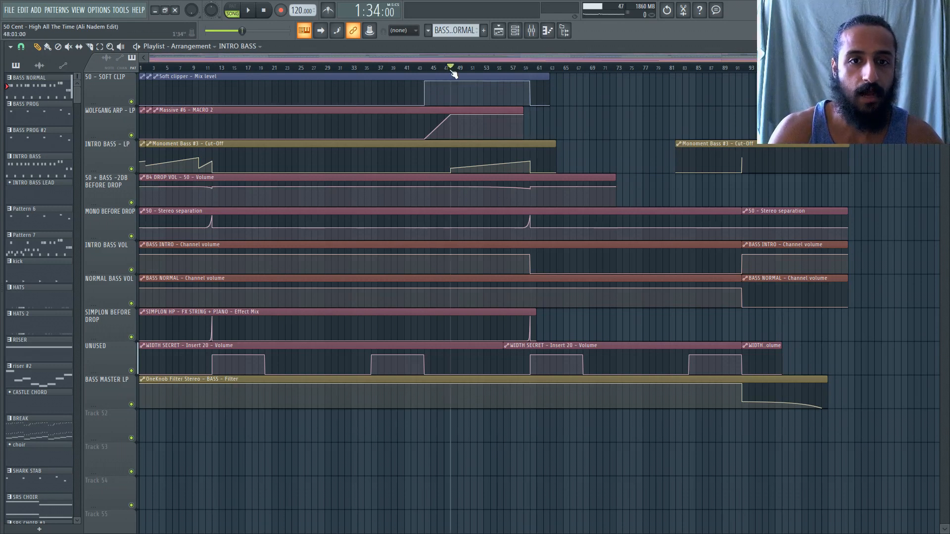
{"action": "scroll", "coordinate": [484, 224], "scroll_direction": "up", "scroll_amount": 2}
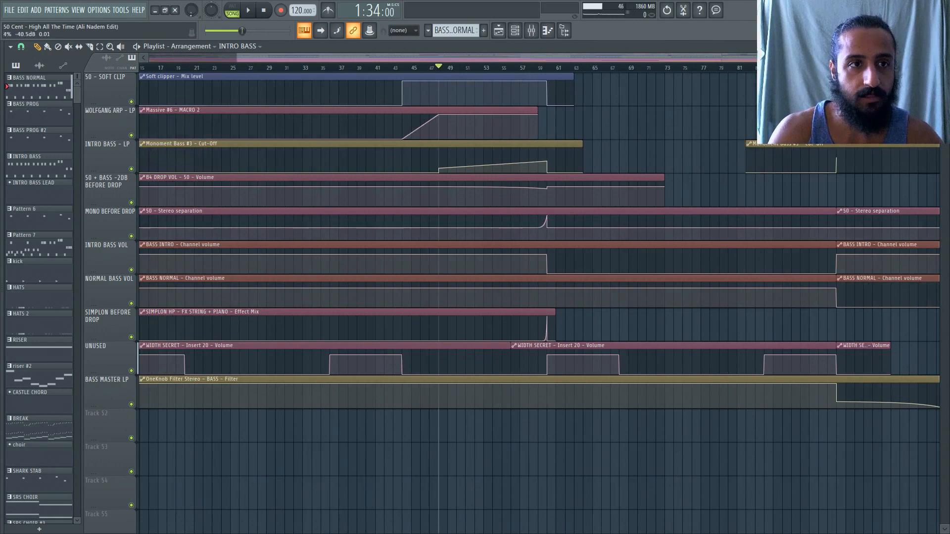
{"action": "key", "text": "space"}
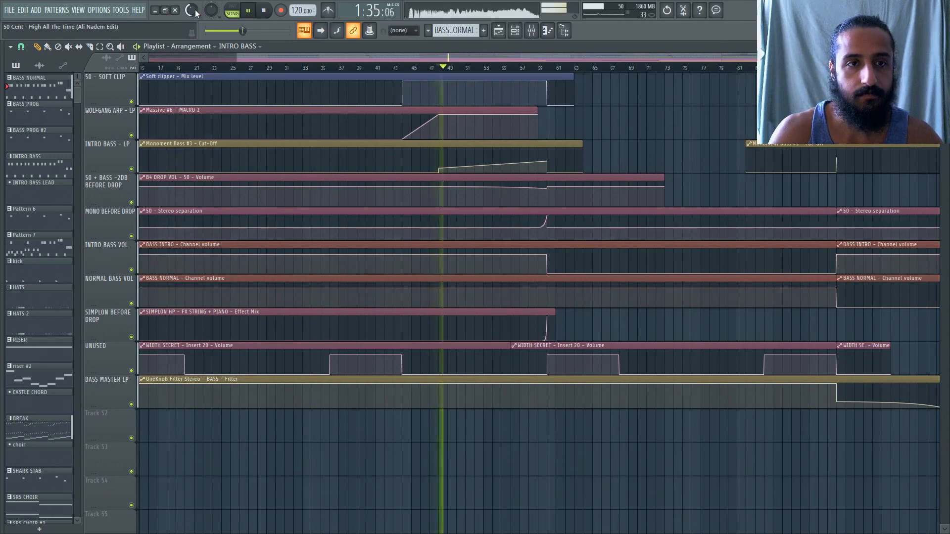
{"action": "key", "text": "space"}
Place the playhead in bar 59, just before the second drop
{"action": "left_click", "coordinate": [513, 68]}
{"action": "left_click", "coordinate": [266, 10]}
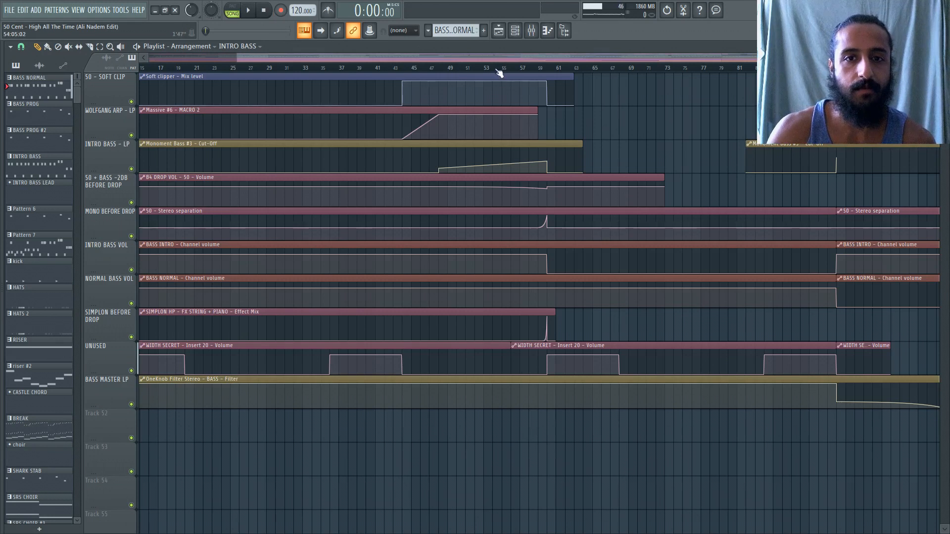
{"action": "left_click_drag", "start_coordinate": [501, 70], "coordinate": [520, 70]}
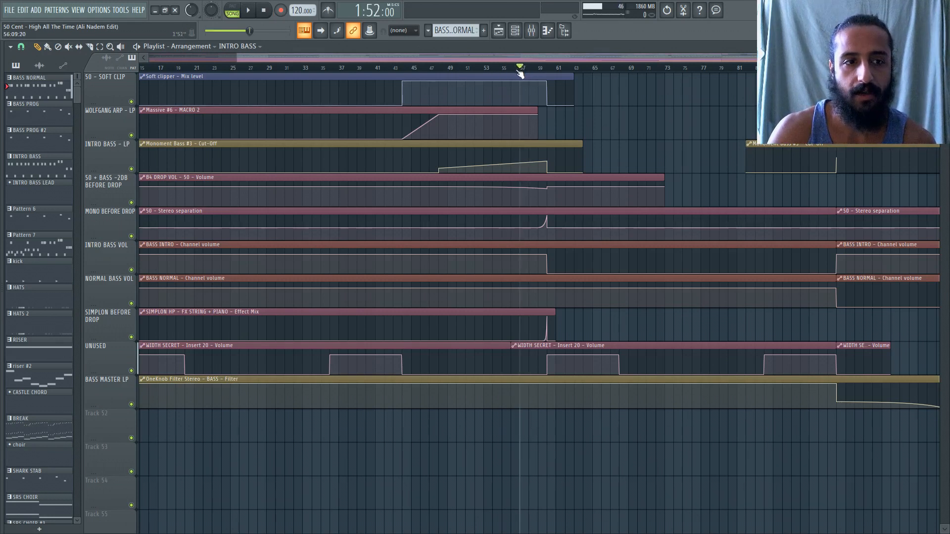
{"action": "left_click", "coordinate": [537, 31]}
{"action": "left_click", "coordinate": [540, 31]}
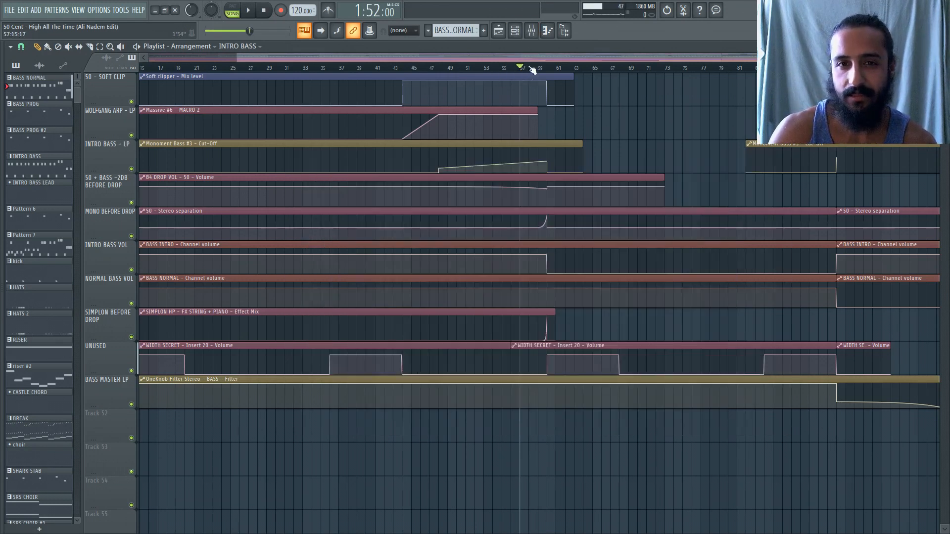
{"action": "left_click_drag", "start_coordinate": [525, 54], "coordinate": [432, 52]}
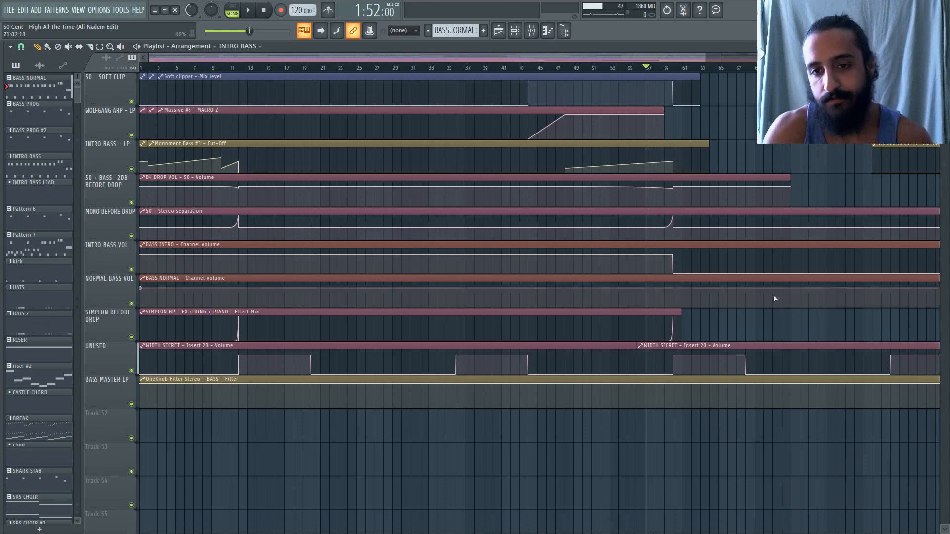
{"action": "scroll", "coordinate": [641, 318], "scroll_direction": "up", "scroll_amount": 4}
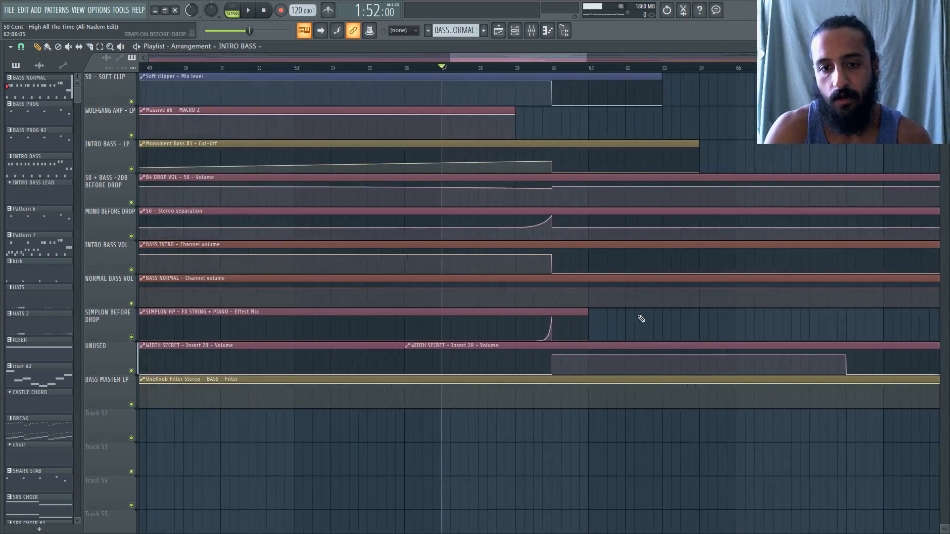
{"action": "left_click", "coordinate": [455, 68]}
{"action": "left_click_drag", "start_coordinate": [456, 68], "coordinate": [514, 75]}
{"action": "left_click", "coordinate": [475, 70]}
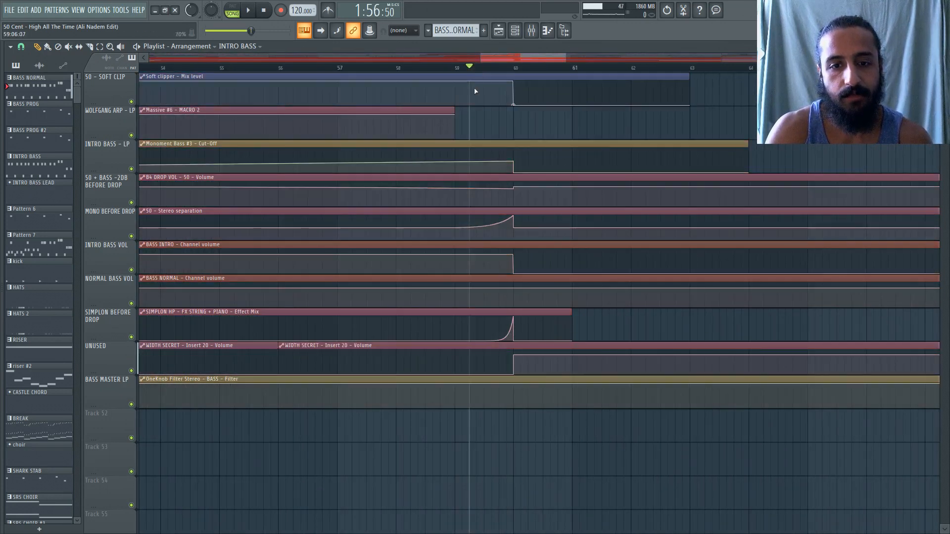
Open FabFilter Simplon on the BASS mixer track and check the frequencies of Filter 1 and Filter 2
{"action": "scroll", "coordinate": [486, 314], "scroll_direction": "down", "scroll_amount": 2}
{"action": "left_click", "coordinate": [537, 28]}
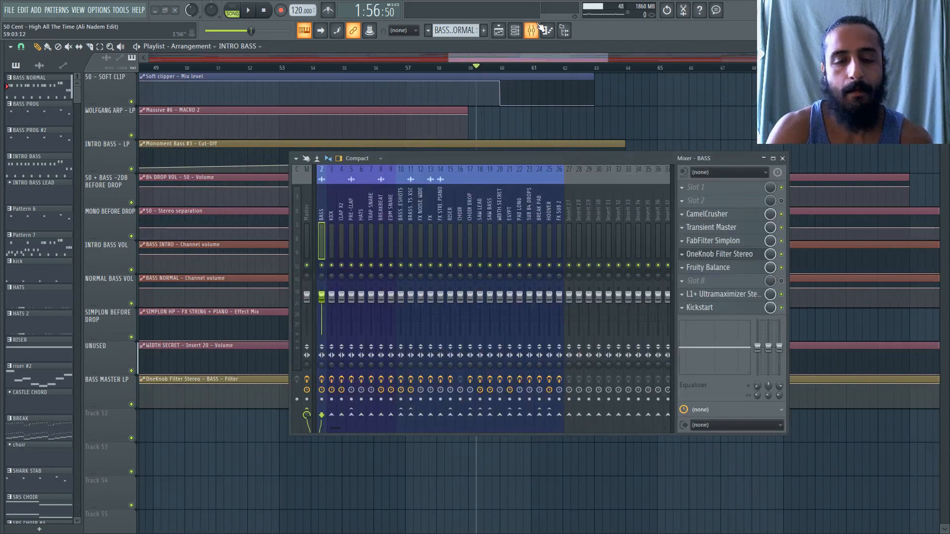
{"action": "left_click", "coordinate": [710, 242]}
{"action": "left_click_drag", "start_coordinate": [507, 158], "coordinate": [552, 343]}
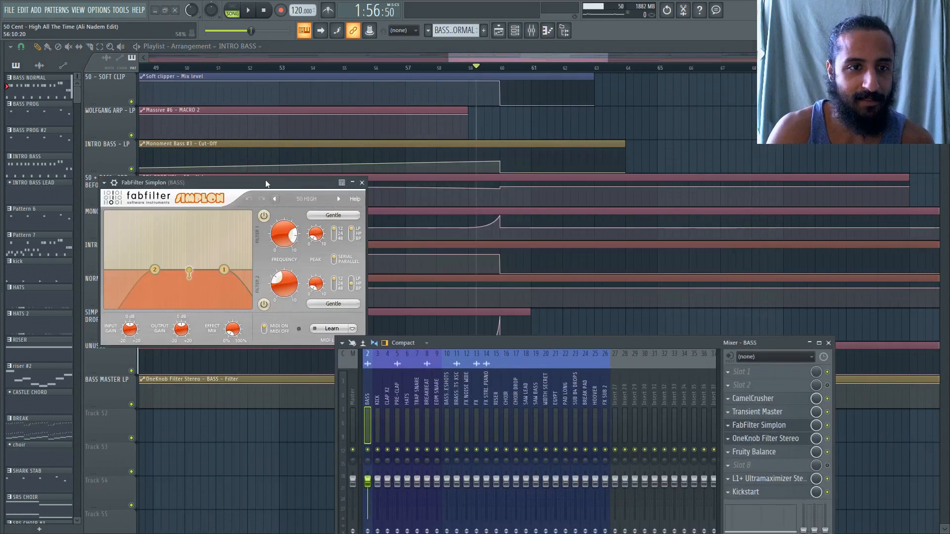
{"action": "left_click_drag", "start_coordinate": [265, 179], "coordinate": [429, 102]}
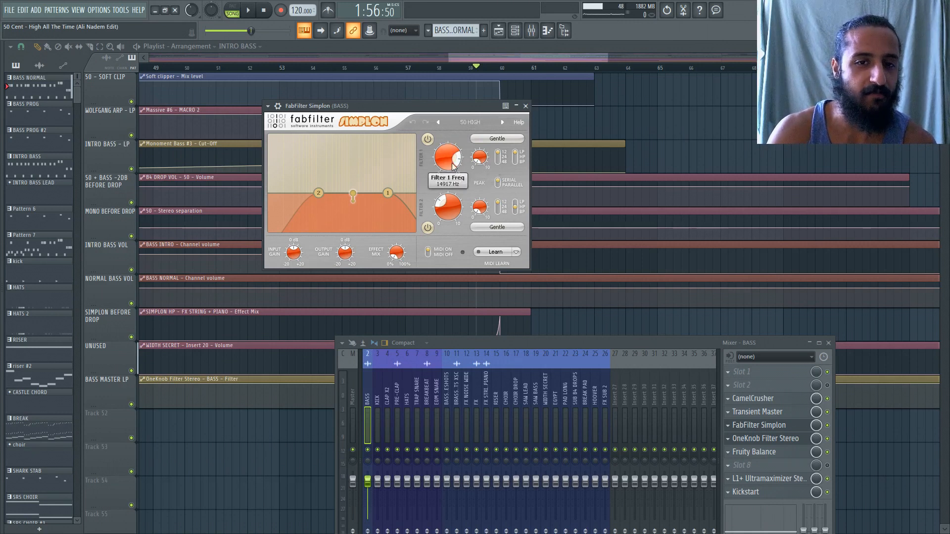
{"action": "mouse_move", "coordinate": [453, 166]}
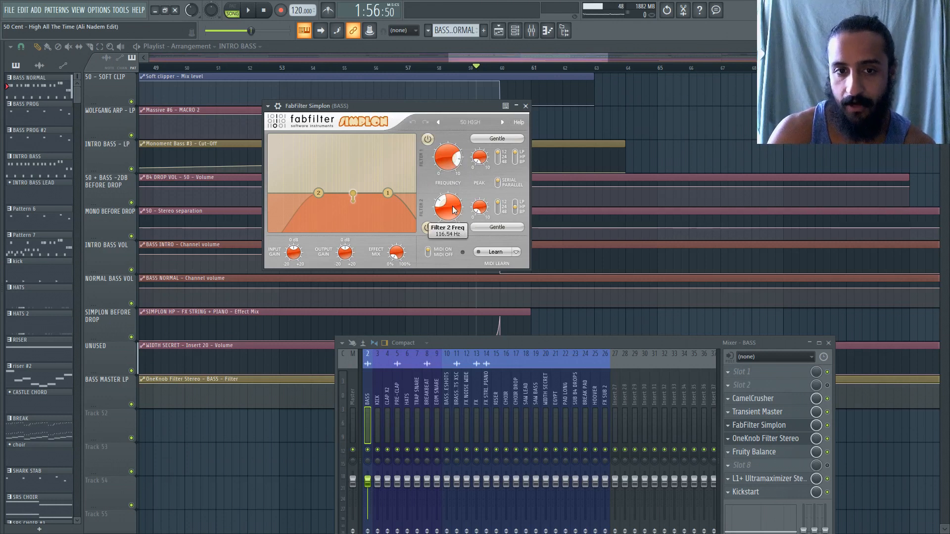
{"action": "mouse_move", "coordinate": [454, 210]}
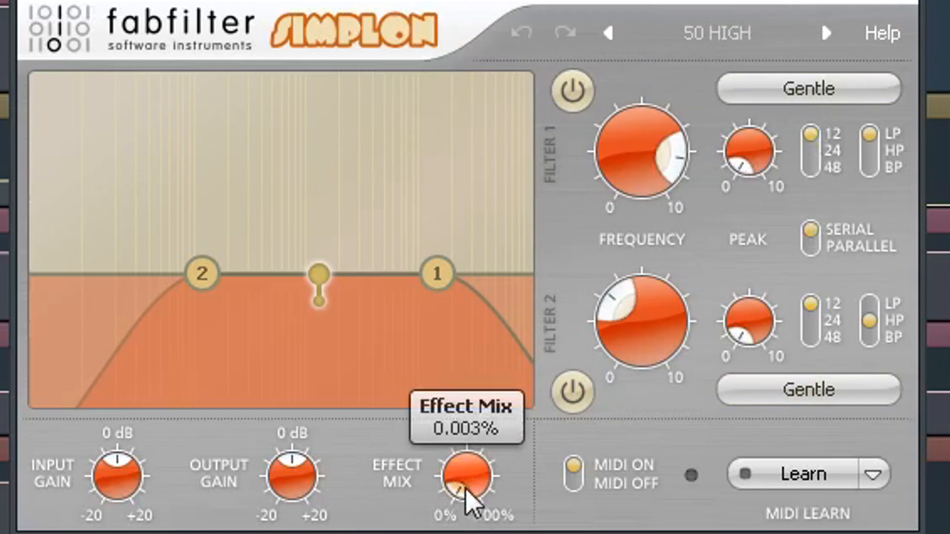
Try a high Effect Mix in Simplon, look through the plugin options, and turn the mix back down
{"action": "left_click_drag", "start_coordinate": [465, 488], "coordinate": [492, 353]}
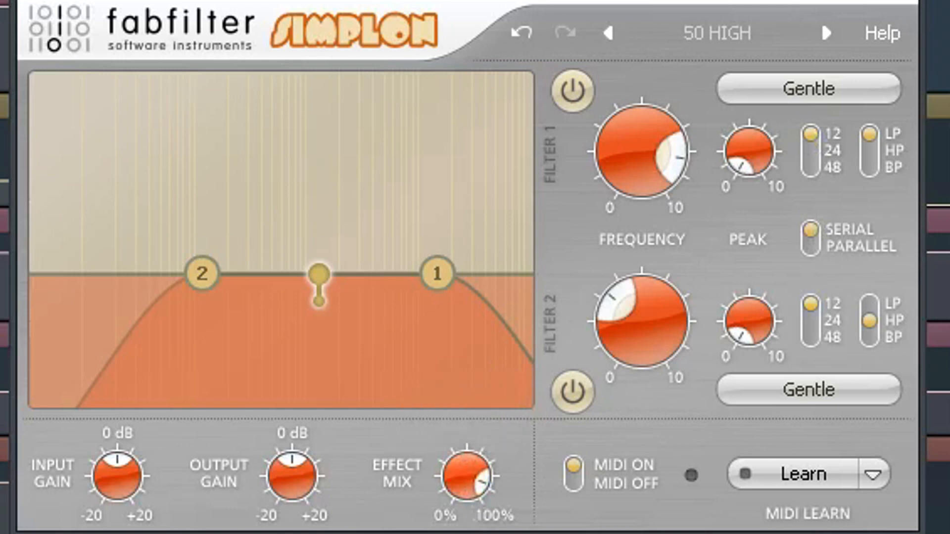
{"action": "left_click", "coordinate": [41, 1]}
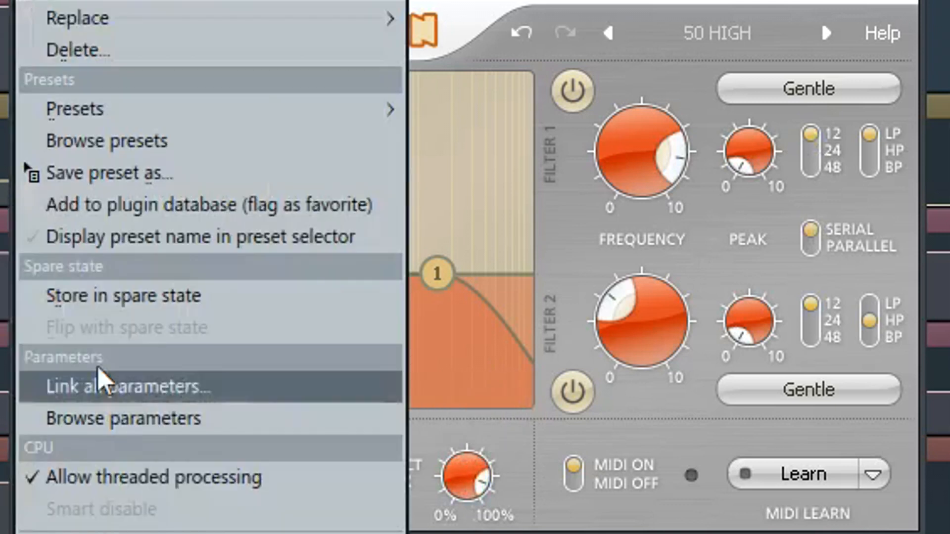
{"action": "left_click", "coordinate": [439, 420]}
{"action": "left_click_drag", "start_coordinate": [467, 477], "coordinate": [466, 533]}
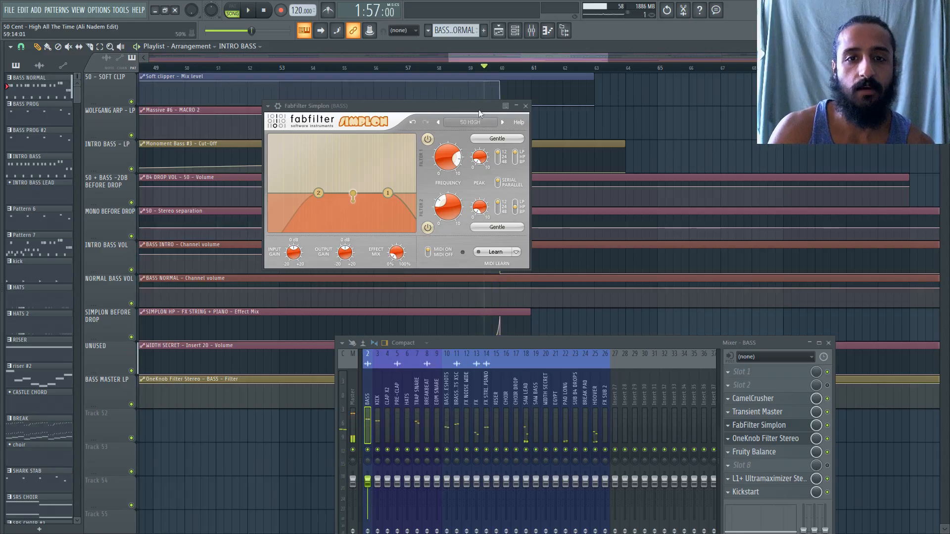
Move the Simplon window clear of the automation curve and play from bar 59 towards the drop
{"action": "left_click_drag", "start_coordinate": [479, 109], "coordinate": [375, 99]}
{"action": "scroll", "coordinate": [536, 231], "scroll_direction": "down", "scroll_amount": 5}
{"action": "scroll", "coordinate": [492, 223], "scroll_direction": "up", "scroll_amount": 4}
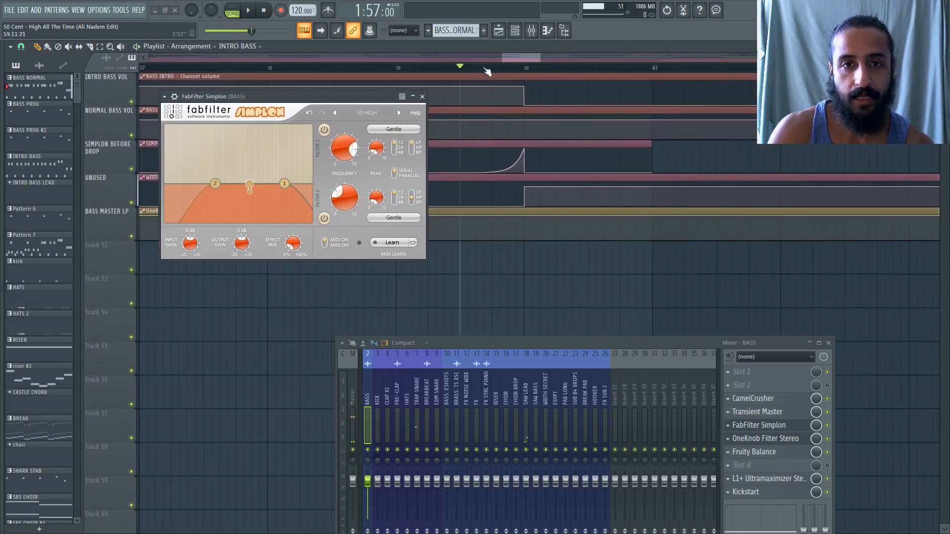
{"action": "left_click_drag", "start_coordinate": [491, 68], "coordinate": [439, 74]}
{"action": "key", "text": "space"}
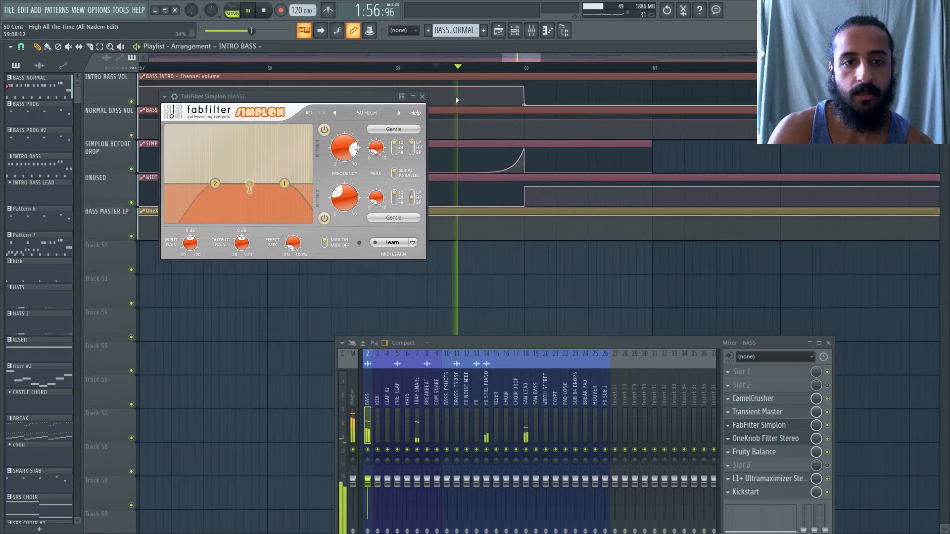
{"action": "key", "text": "space"}
Reposition the playhead near the middle of bar 59 and replay the transition into the drop
{"action": "scroll", "coordinate": [483, 137], "scroll_direction": "down", "scroll_amount": 2}
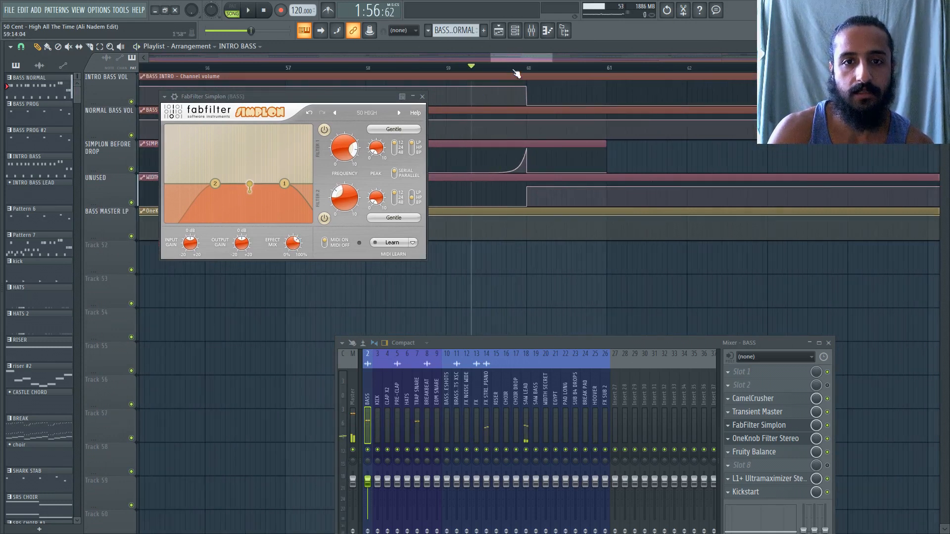
{"action": "mouse_move", "coordinate": [517, 68]}
{"action": "left_mouse_down"}
{"action": "mouse_move", "coordinate": [445, 68]}
{"action": "mouse_move", "coordinate": [523, 71]}
{"action": "left_mouse_up"}
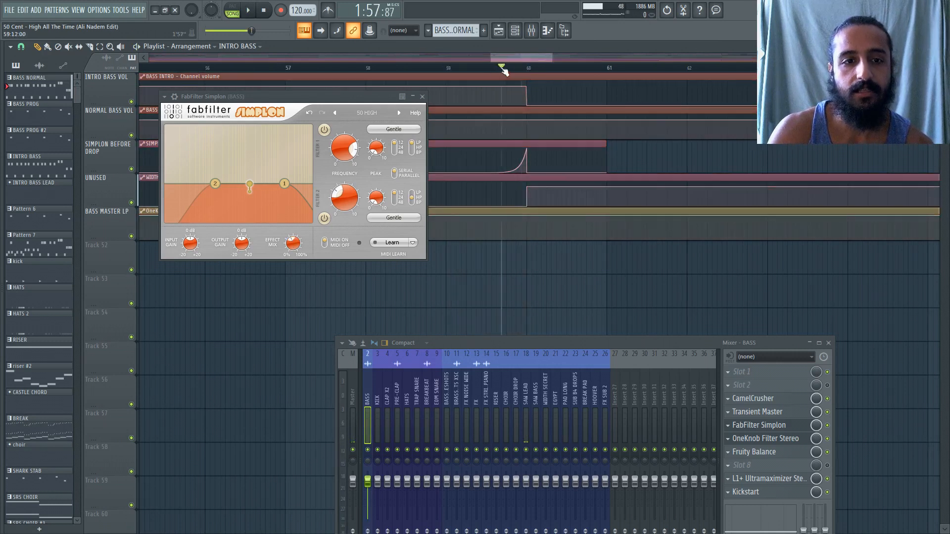
{"action": "left_click", "coordinate": [484, 72]}
{"action": "key", "text": "space"}
{"action": "key", "text": "space"}
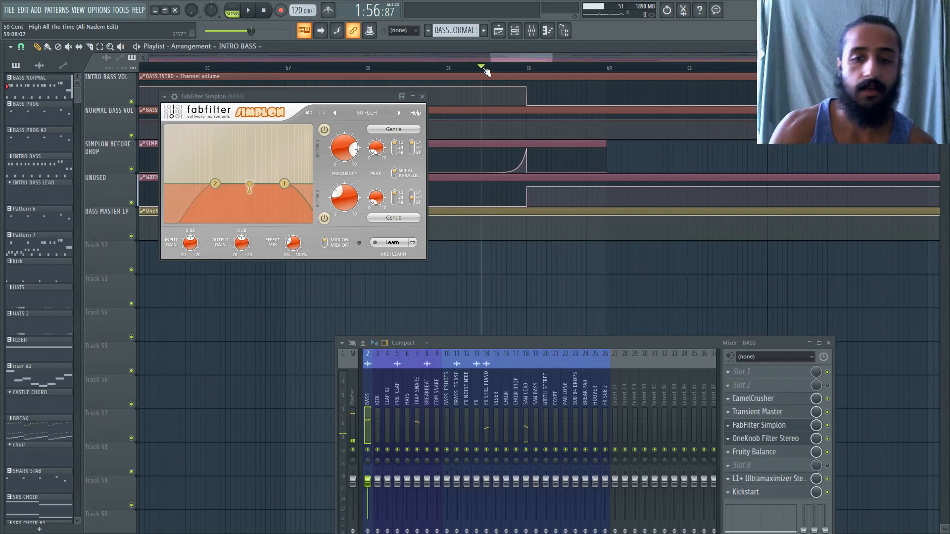
Play the pre-drop section with the mixer in view and inspect the effects on the FX STRING + PIANO and SAW LEAD tracks
{"action": "left_click_drag", "start_coordinate": [609, 337], "coordinate": [592, 201]}
{"action": "key", "text": "space"}
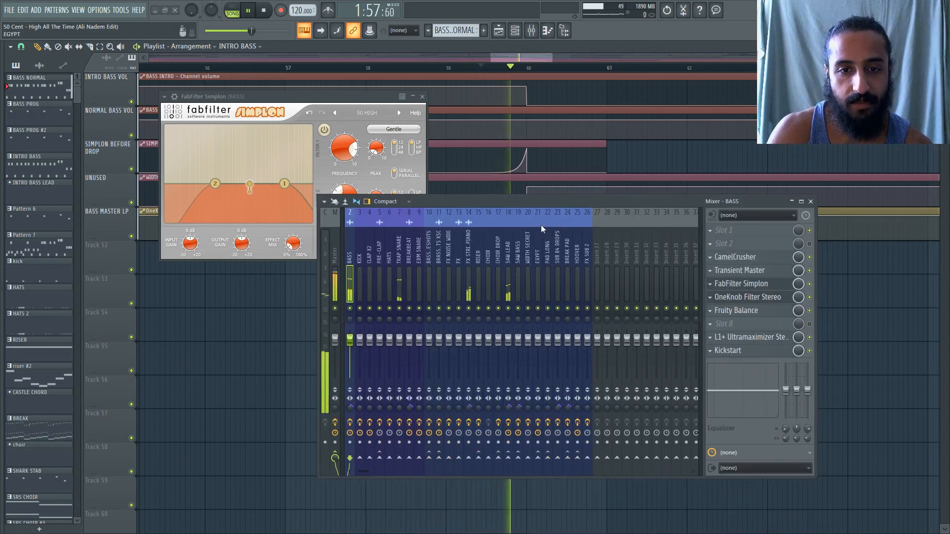
{"action": "key", "text": "space"}
{"action": "left_click", "coordinate": [471, 239]}
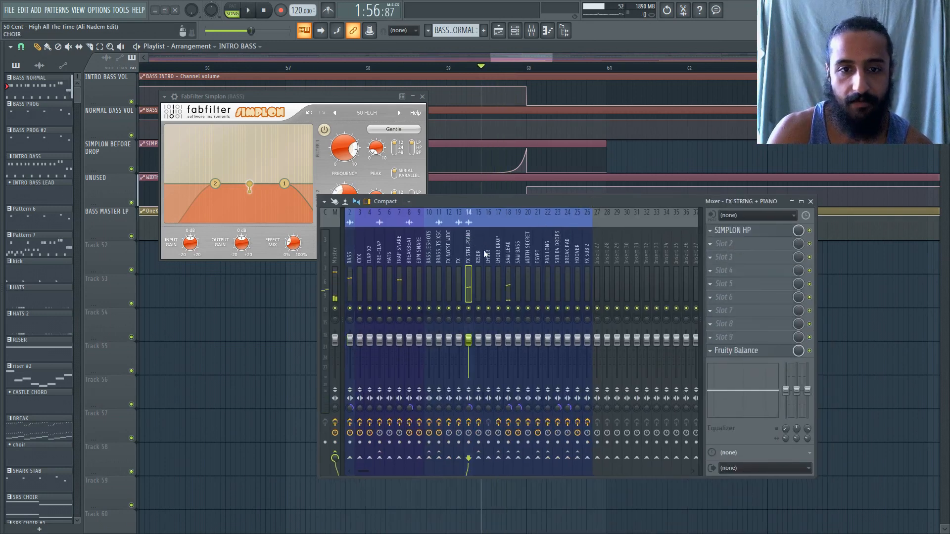
{"action": "left_click", "coordinate": [509, 251]}
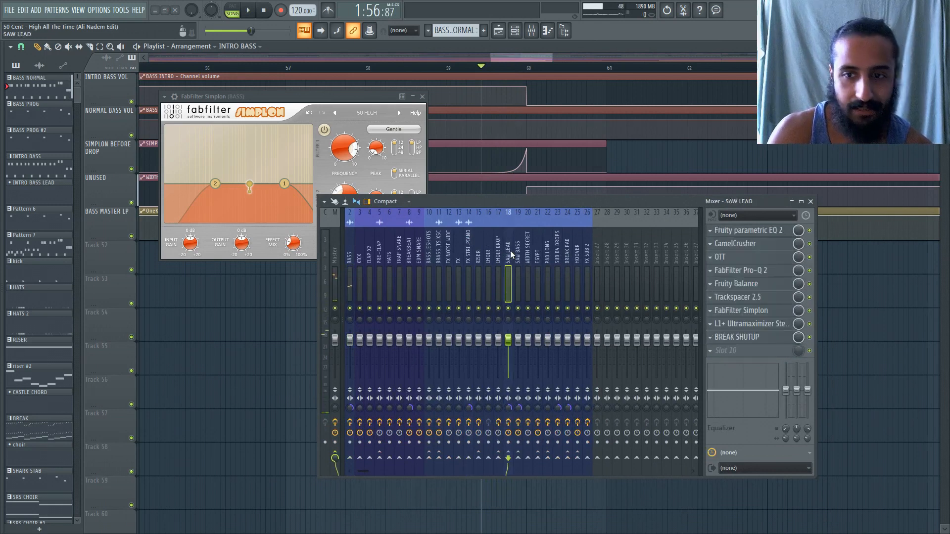
{"action": "left_click_drag", "start_coordinate": [480, 200], "coordinate": [407, 323]}
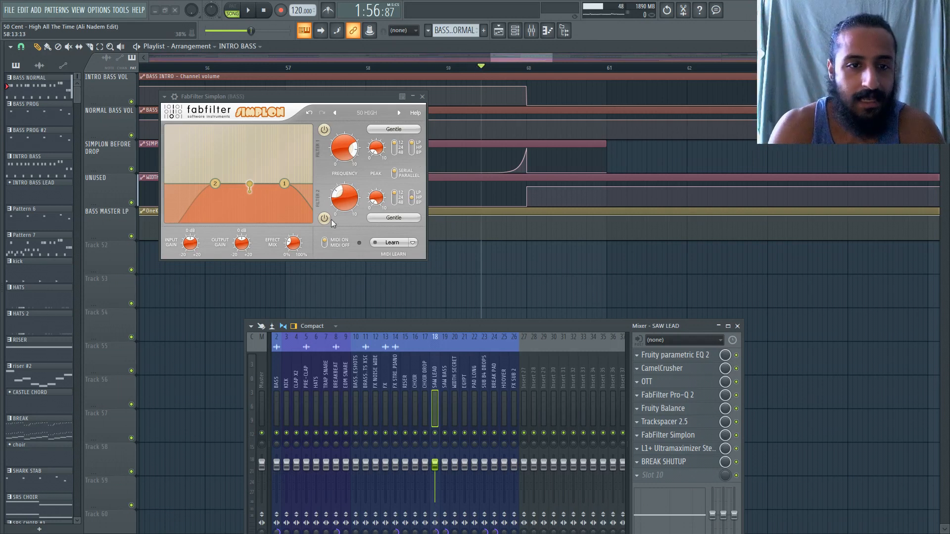
Play into the drop while watching Simplon's Effect Mix on the BASS track, and check the Filter 2 frequency
{"action": "left_click", "coordinate": [290, 240]}
{"action": "key", "text": "space"}
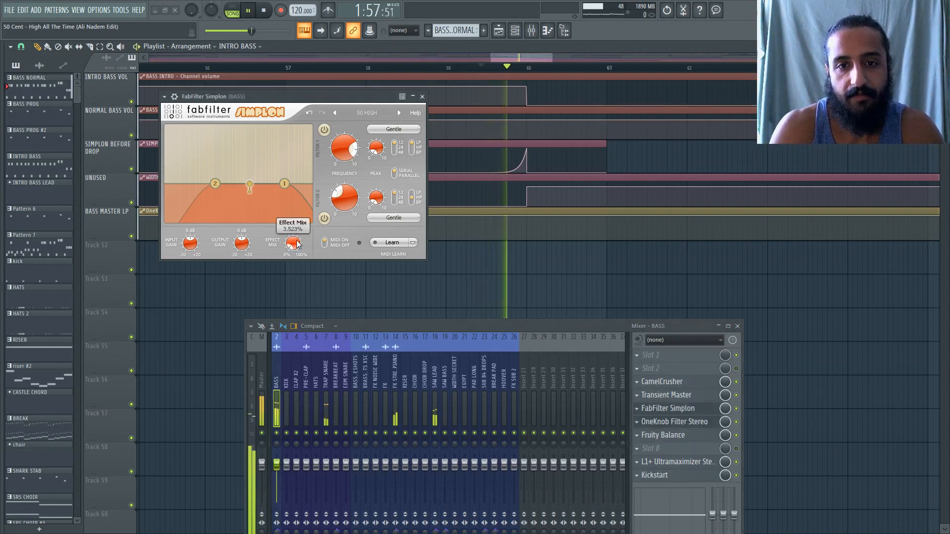
{"action": "key", "text": "space"}
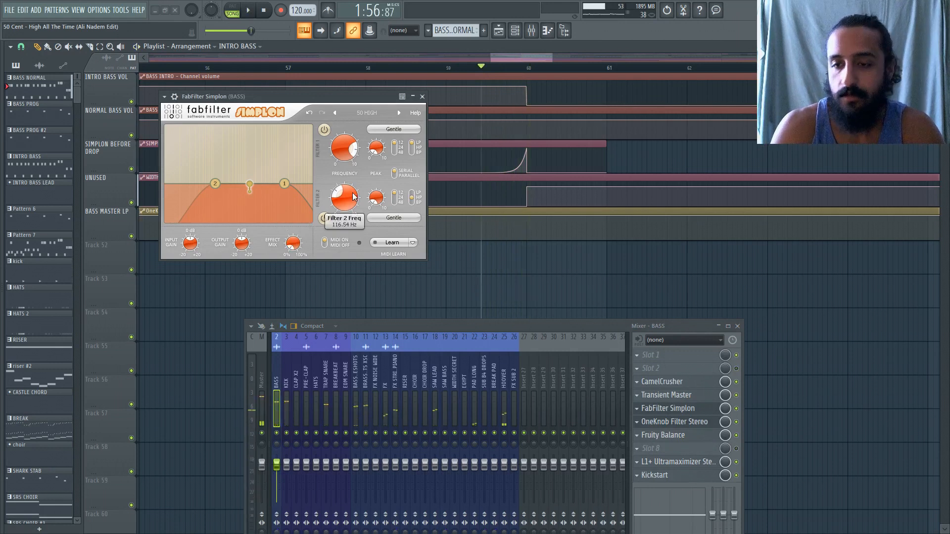
{"action": "mouse_move", "coordinate": [354, 197]}
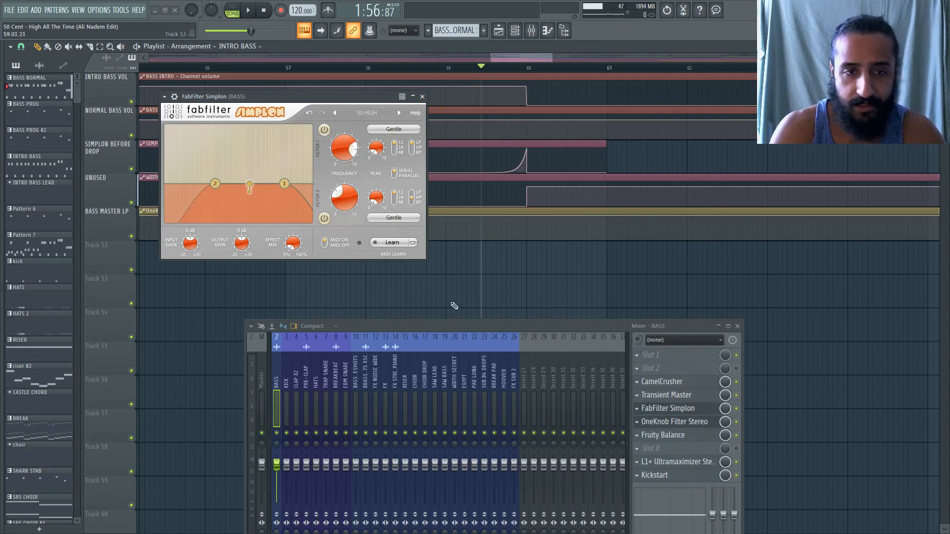
Close the Simplon window and review the automation clips across the whole arrangement
{"action": "scroll", "coordinate": [511, 52], "scroll_direction": "left", "scroll_amount": 2}
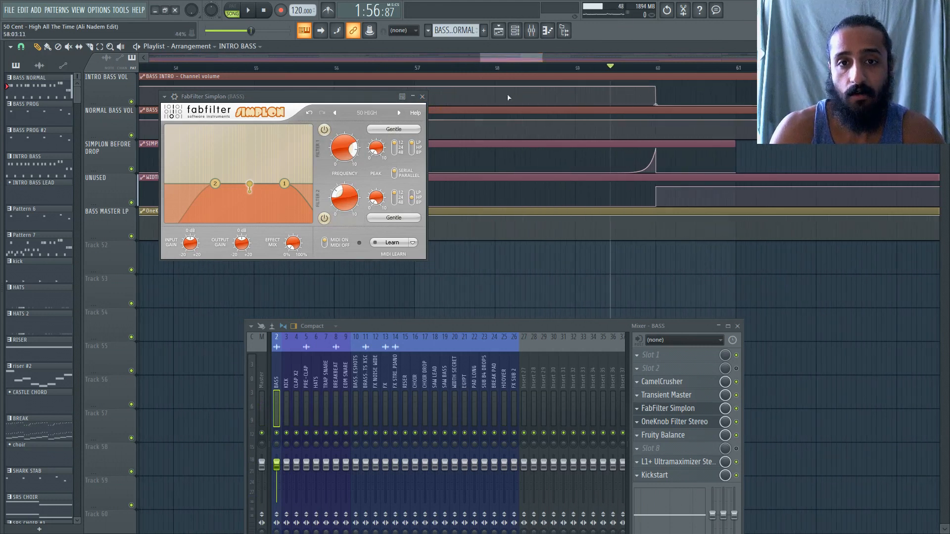
{"action": "scroll", "coordinate": [508, 98], "scroll_direction": "down", "scroll_amount": 3}
{"action": "left_click", "coordinate": [422, 96]}
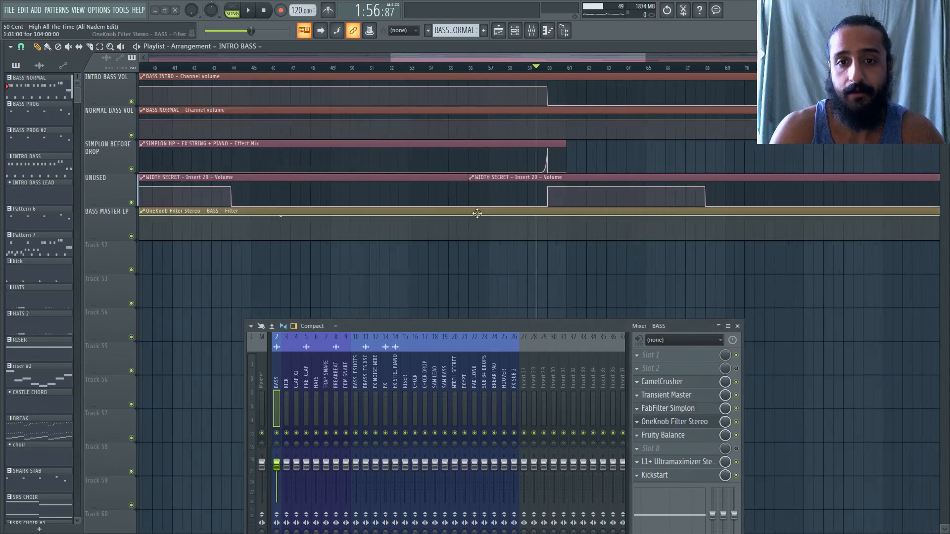
{"action": "scroll", "coordinate": [477, 213], "scroll_direction": "down", "scroll_amount": 3}
{"action": "scroll", "coordinate": [446, 231], "scroll_direction": "up", "scroll_amount": 4}
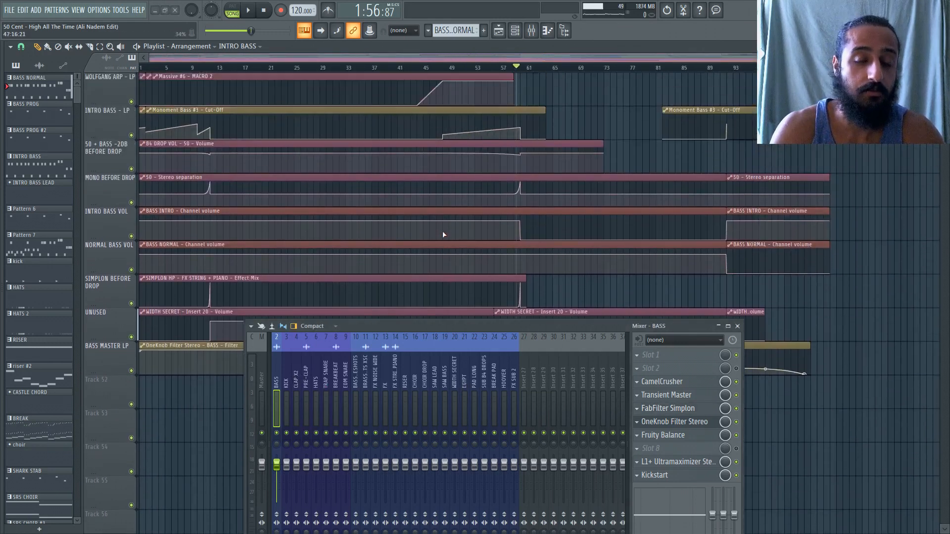
{"action": "scroll", "coordinate": [445, 233], "scroll_direction": "down", "scroll_amount": 1}
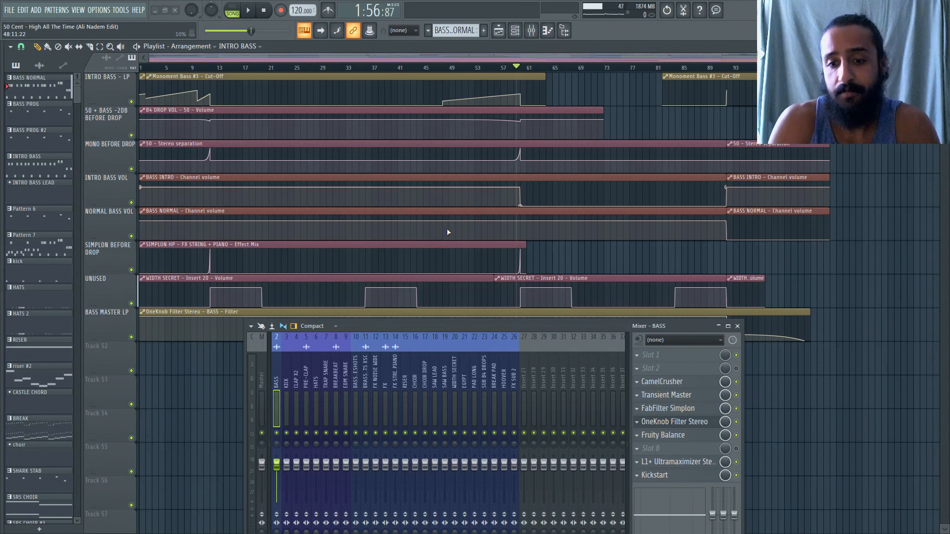